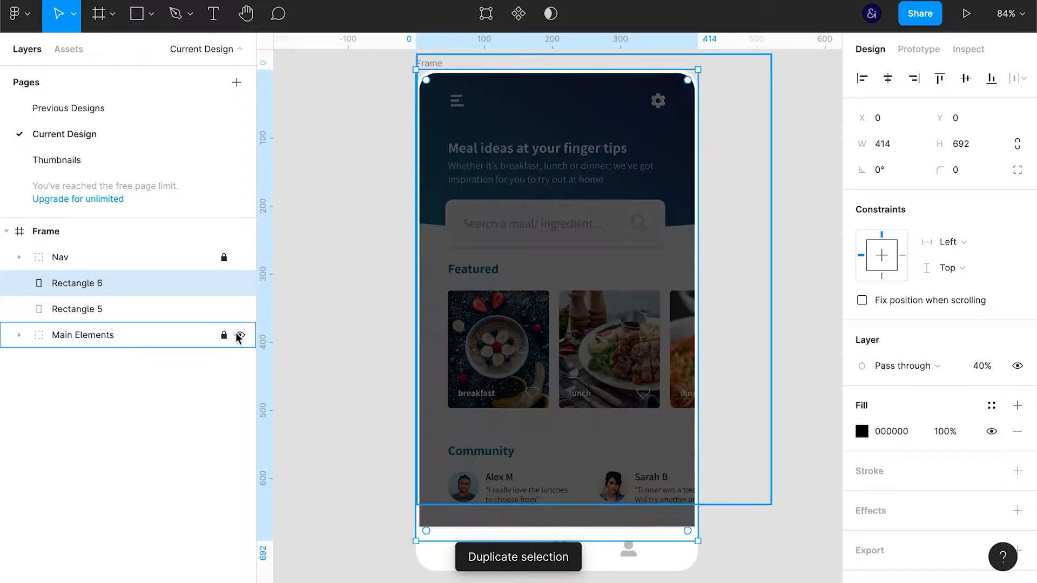
# - Set Rectangle 6 to a white FFFFFF fill at 100% layer opacity
pyautogui.click(909, 435)
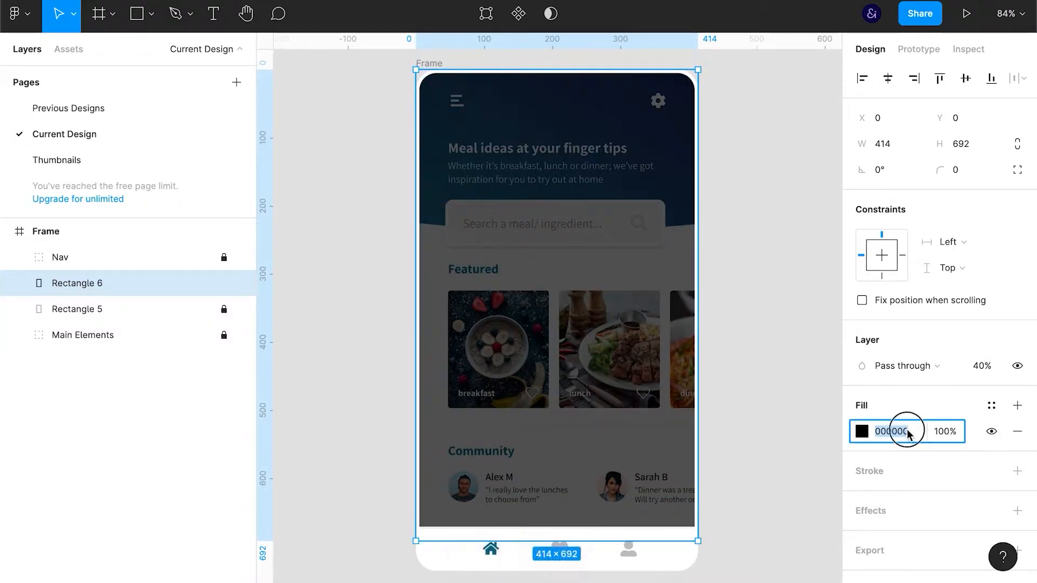
pyautogui.write('fff')
pyautogui.press('Return')
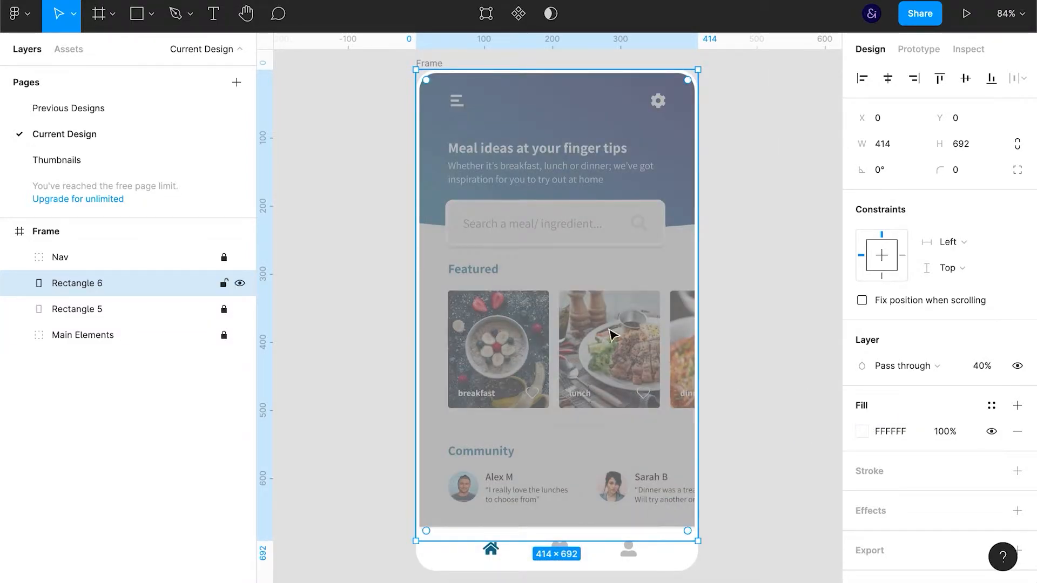
pyautogui.press('0')
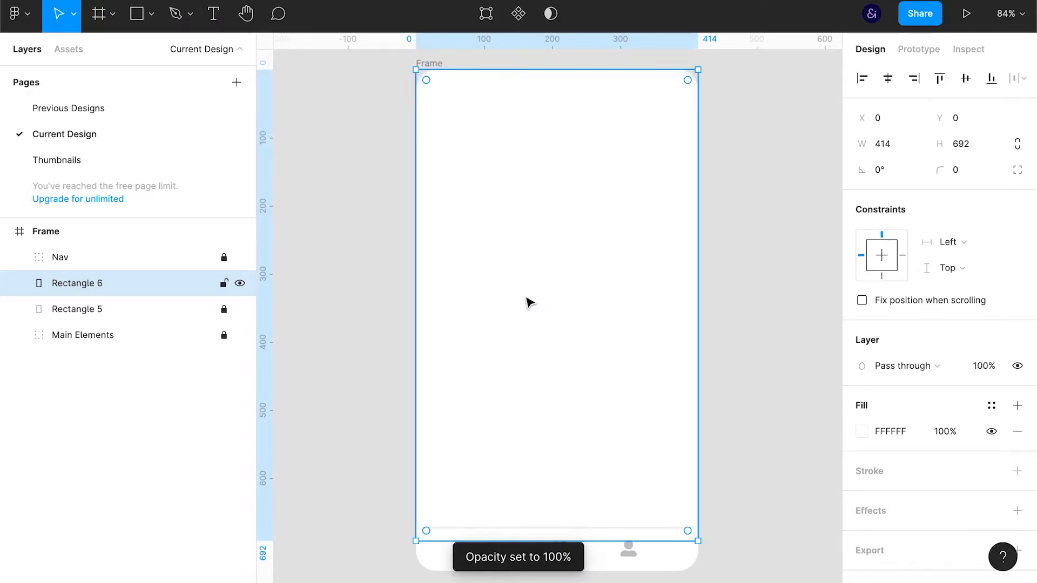
# - Move the white rectangle down to Y 190 so the header text above it is uncovered
pyautogui.hotkey('shift', 'Down')
pyautogui.hotkey('shift', 'Down')
pyautogui.hotkey('shift', 'Down')
pyautogui.hotkey('shift', 'Down')
pyautogui.hotkey('shift', 'Down')
pyautogui.hotkey('shift', 'Down')
pyautogui.hotkey('shift', 'Down')
pyautogui.hotkey('shift', 'Down')
pyautogui.hotkey('shift', 'Down')
pyautogui.hotkey('shift', 'Down')
pyautogui.hotkey('shift', 'Down')
pyautogui.hotkey('shift', 'Down')
pyautogui.hotkey('shift', 'Down')
pyautogui.hotkey('shift', 'Down')
pyautogui.hotkey('shift', 'Down')
pyautogui.hotkey('shift', 'Down')
pyautogui.hotkey('shift', 'Down')
pyautogui.hotkey('shift', 'Down')
pyautogui.hotkey('shift', 'Down')
pyautogui.hotkey('shift', 'Down')
pyautogui.hotkey('shift', 'Up')
pyautogui.hotkey('shift', 'Up')
pyautogui.hotkey('shift', 'Up')
pyautogui.hotkey('shift', 'Up')
pyautogui.hotkey('shift', 'Up')
pyautogui.hotkey('shift', 'Up')
pyautogui.hotkey('shift', 'Up')
pyautogui.hotkey('shift', 'Up')
pyautogui.hotkey('shift', 'Up')
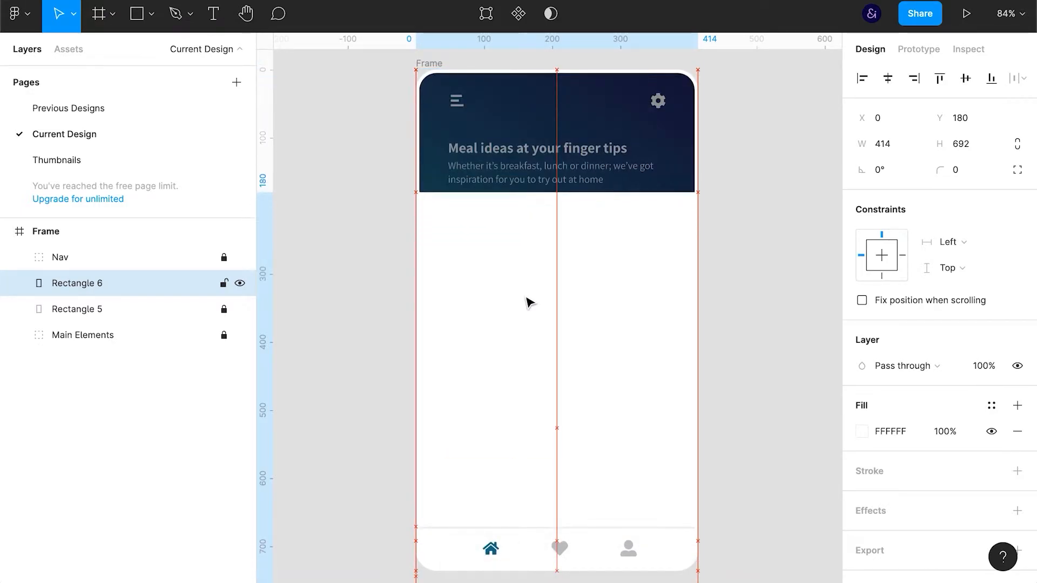
pyautogui.hotkey('shift', 'Down')
pyautogui.hotkey('shift', 'Down')
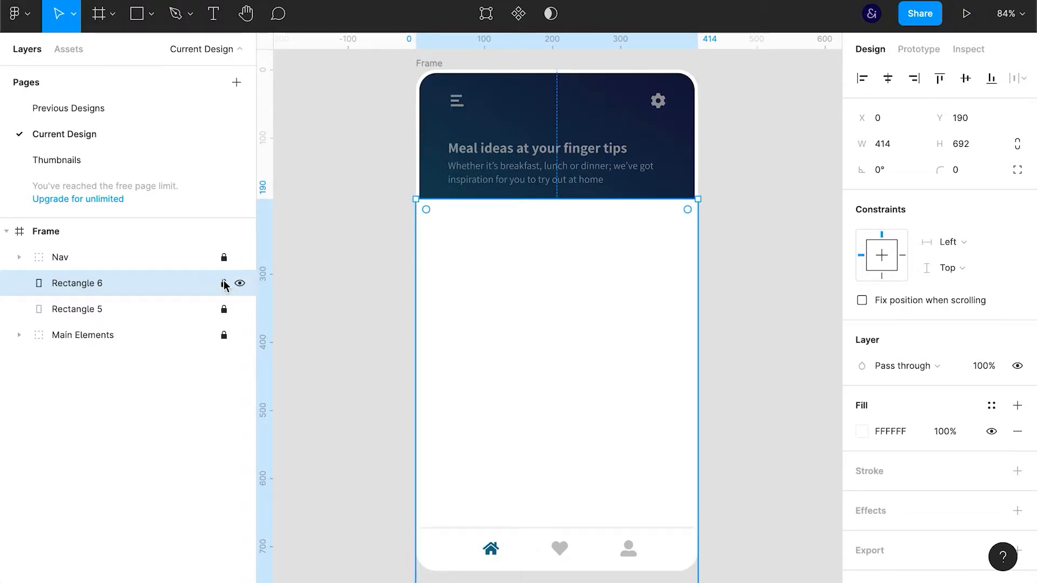
# - Add the heading text "Favourites" near the upper left of the white panel, at X 45 and Y 224
pyautogui.press('t')
pyautogui.click(451, 227)
pyautogui.write('Favourites')
pyautogui.press('Escape')
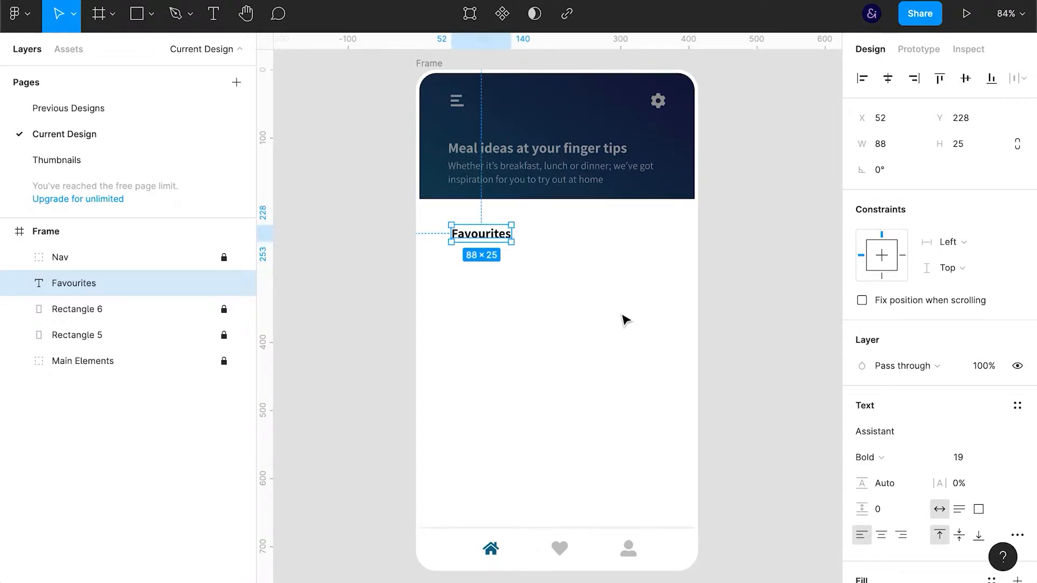
pyautogui.moveTo(489, 236)
pyautogui.mouseDown()
pyautogui.moveTo(482, 230)
pyautogui.moveTo(489, 234)
pyautogui.mouseUp()
pyautogui.press('Down')
# - Recolour the Favourites heading by sampling the blue 1C6C8D from the home icon
pyautogui.scroll(-2, 959, 486)
pyautogui.scroll(-2, 913, 448)
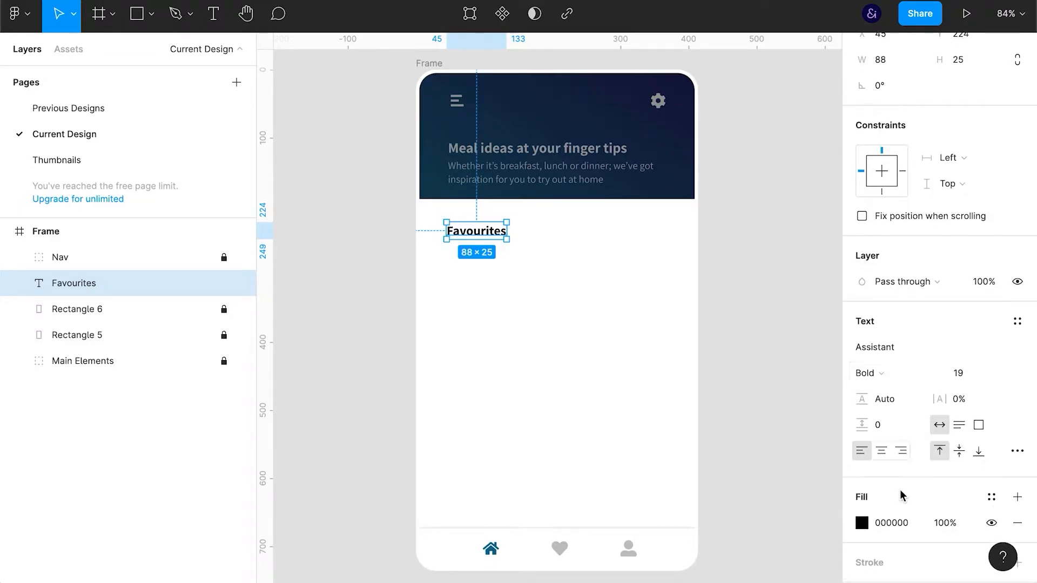
pyautogui.click(862, 523)
pyautogui.click(671, 411)
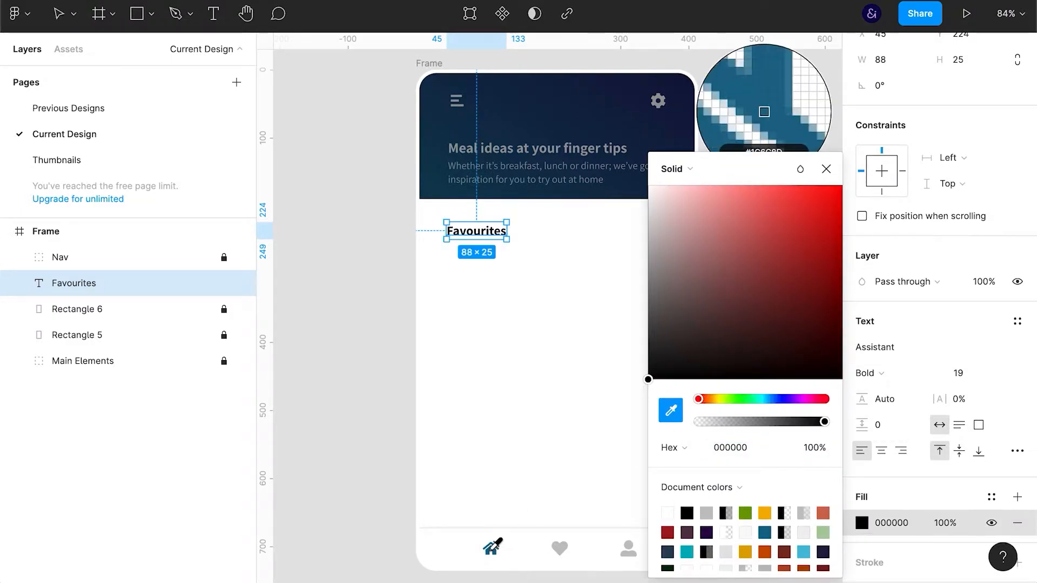
pyautogui.click(492, 549)
pyautogui.press('Escape')
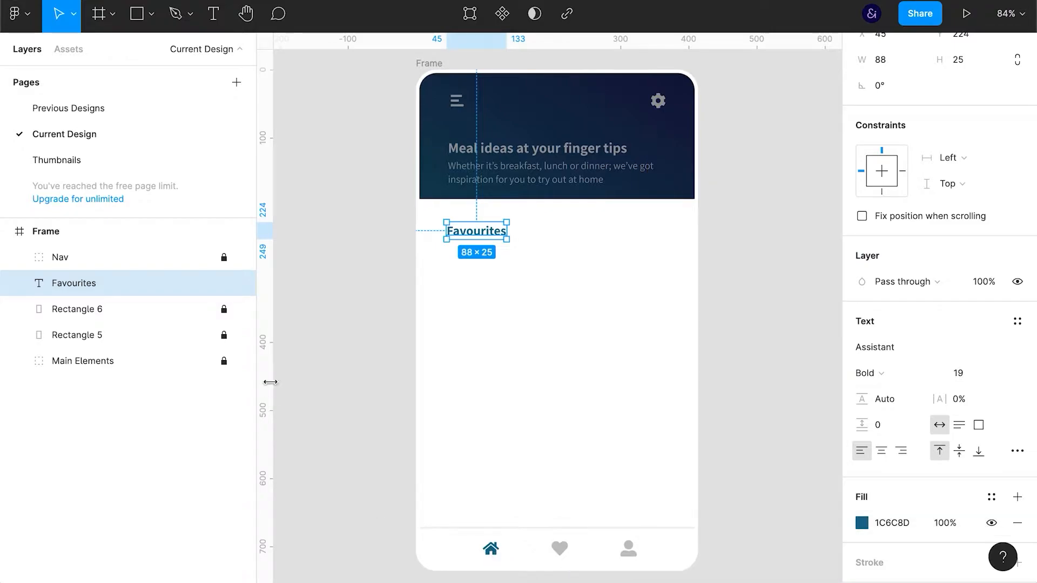
# - Draw a rectangle about 122 × 101 beneath the Favourites heading, left-aligned with it
pyautogui.press('Return')
pyautogui.press('Escape')
pyautogui.click(446, 256)
pyautogui.press('r')
pyautogui.moveTo(447, 252); pyautogui.dragTo(541, 329)
pyautogui.moveTo(488, 288); pyautogui.dragTo(492, 290)
pyautogui.moveTo(538, 325)
pyautogui.mouseDown()
pyautogui.moveTo(525, 312)
pyautogui.moveTo(531, 322)
pyautogui.mouseUp()
# - Round the new grey rectangle's corners with a radius of 7
pyautogui.hotkey('shift', '0')
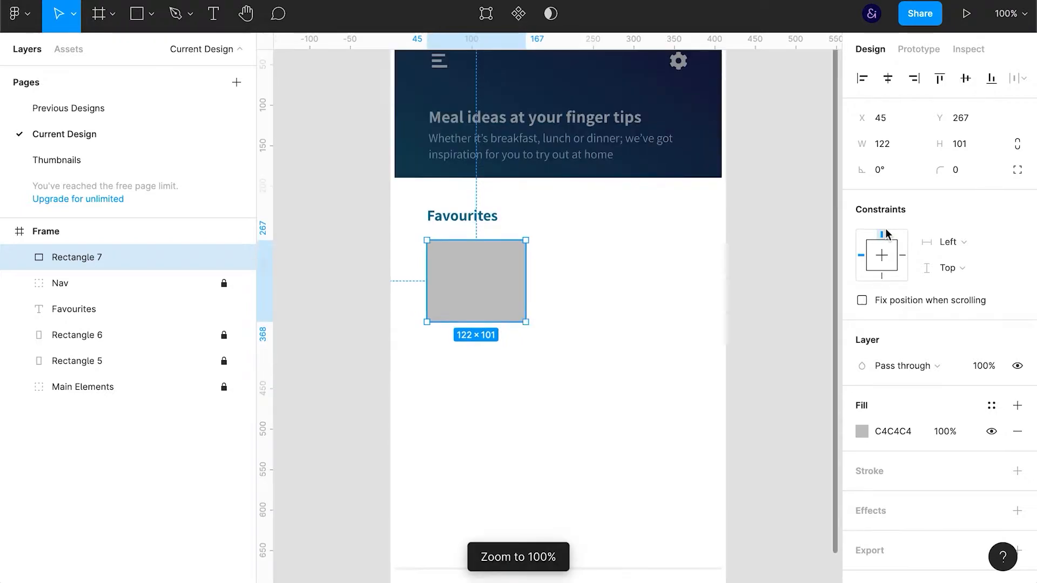
pyautogui.write('7')
pyautogui.press('Return')
pyautogui.click(554, 279)
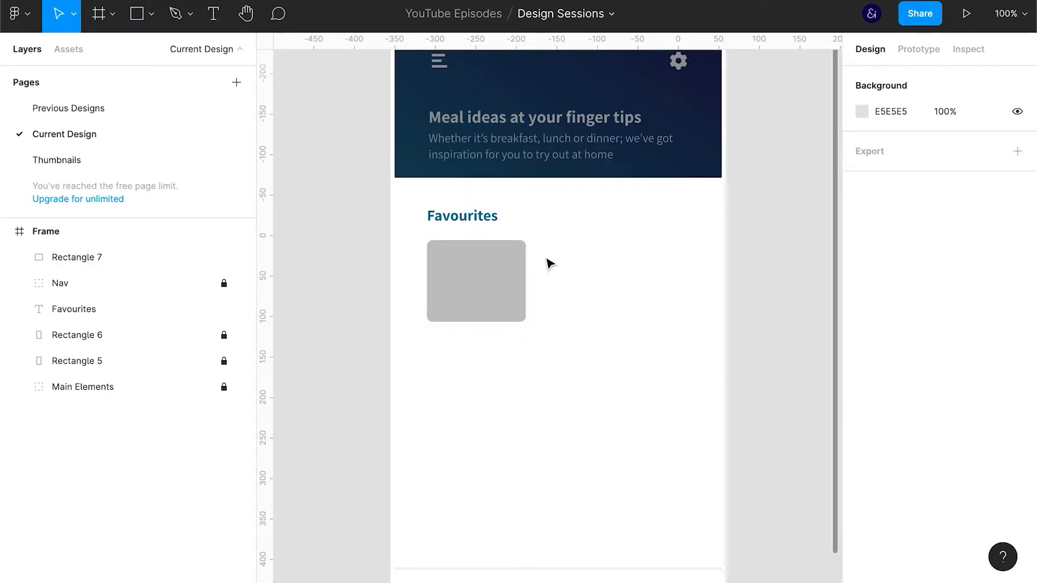
# - Enlarge the rounded grey rectangle to about 165 × 107
pyautogui.click(520, 317)
pyautogui.moveTo(525, 322)
pyautogui.mouseDown()
pyautogui.moveTo(536, 338)
pyautogui.moveTo(530, 327)
pyautogui.mouseUp()
pyautogui.click(553, 282)
pyautogui.click(540, 281)
pyautogui.moveTo(545, 285); pyautogui.dragTo(560, 286)
pyautogui.click(581, 269)
# - Add the text "Category" beside the grey rectangle on its right and align their top edges
pyautogui.press('t')
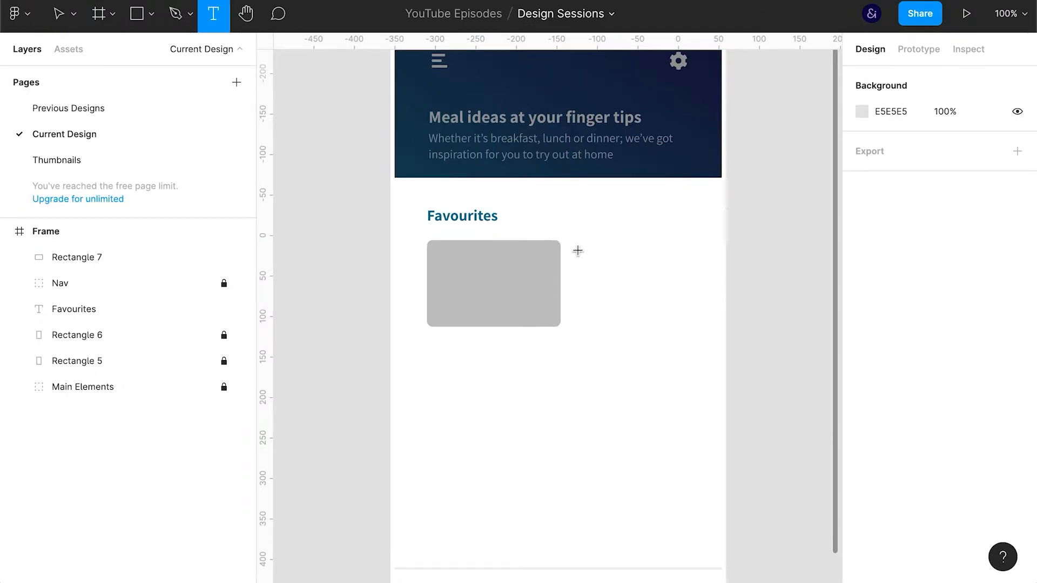
pyautogui.click(577, 250)
pyautogui.write('Type')
pyautogui.hotkey('ctrl', 'a')
pyautogui.write('Cat')
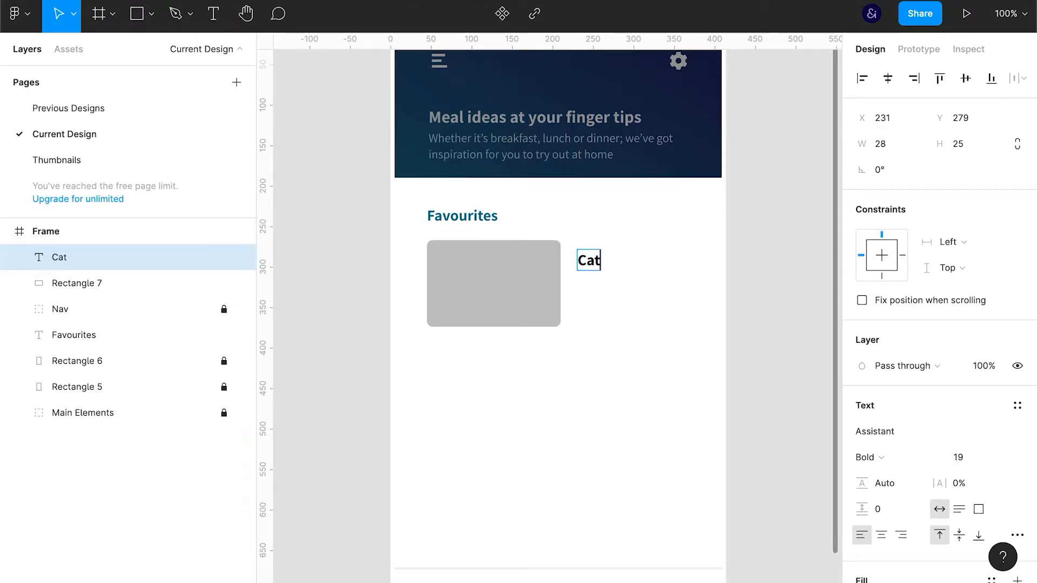
pyautogui.write('egory')
pyautogui.press('Escape')
pyautogui.hotkey('shift', 'Up')
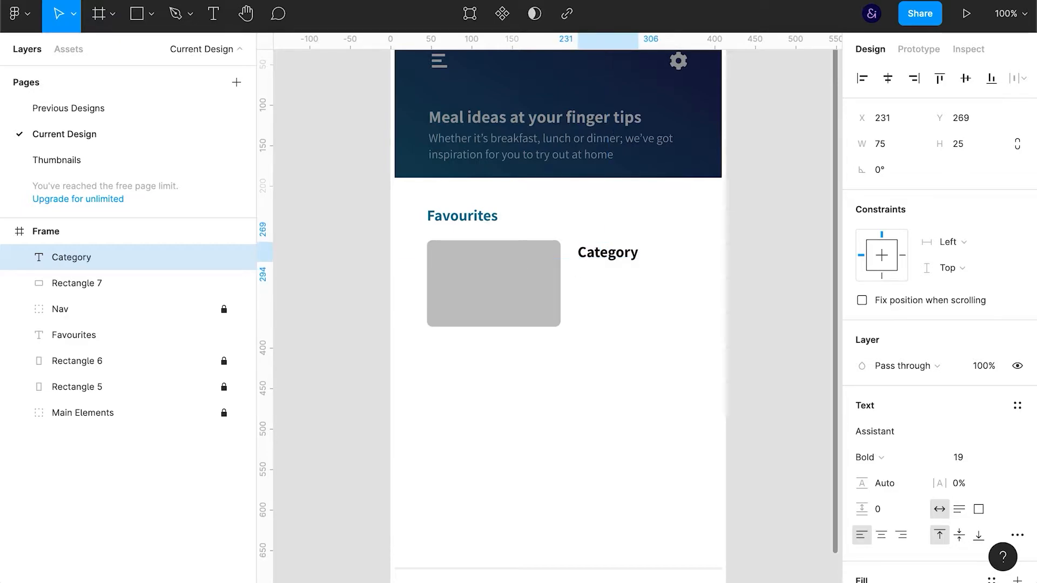
pyautogui.keyDown('shift'); pyautogui.click(535, 322); pyautogui.keyUp('shift')
pyautogui.click(939, 79)
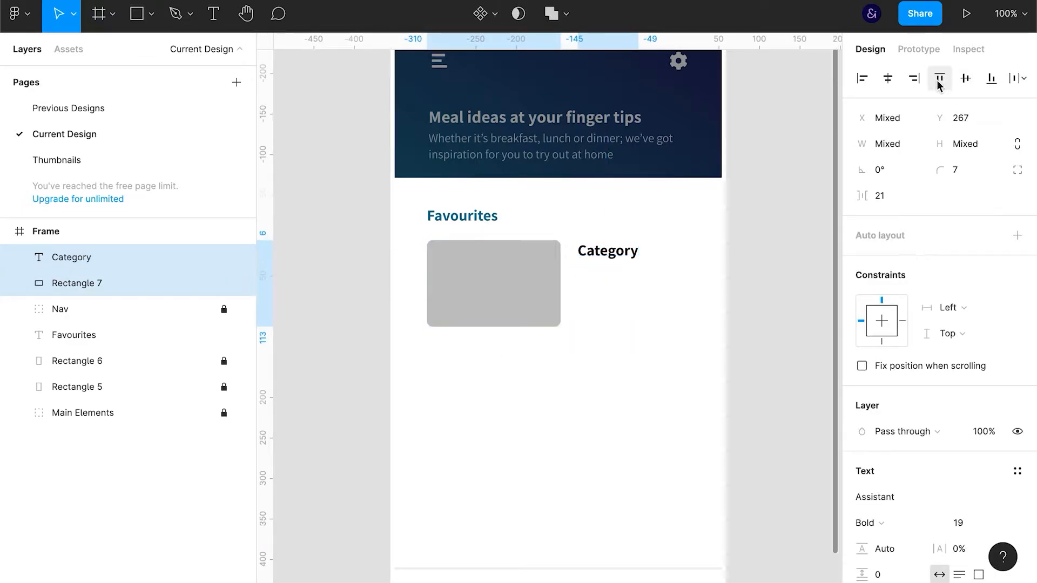
pyautogui.click(745, 243)
# - Duplicate the Category label directly below itself and change the copy's text to "Saved Count"
pyautogui.click(610, 251)
pyautogui.hotkey('ctrl', 'd')
pyautogui.moveTo(611, 251); pyautogui.dragTo(615, 288)
pyautogui.doubleClick(608, 277)
pyautogui.write('Sav')
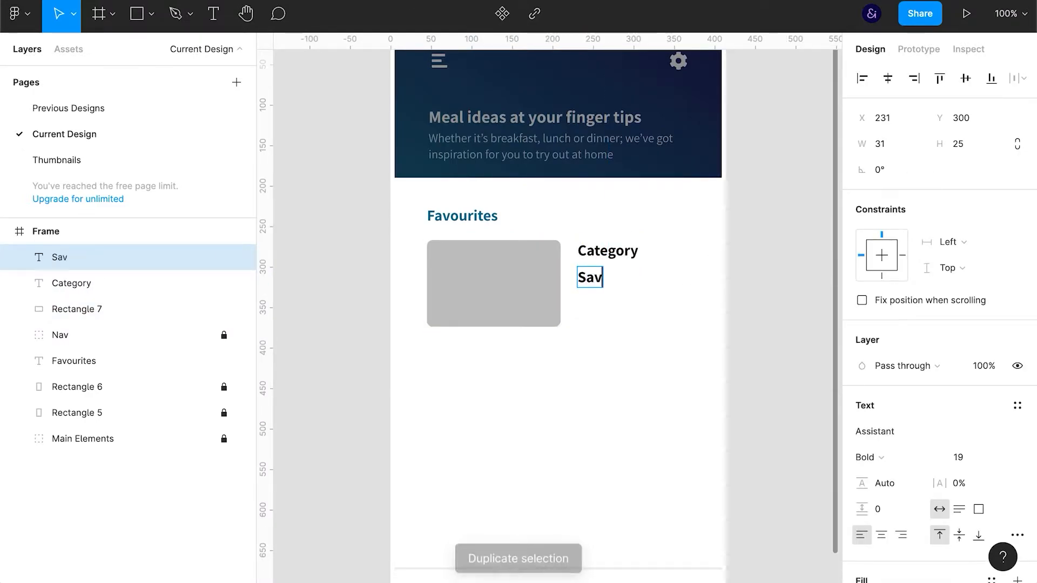
pyautogui.write('ed Count')
pyautogui.press('Escape')
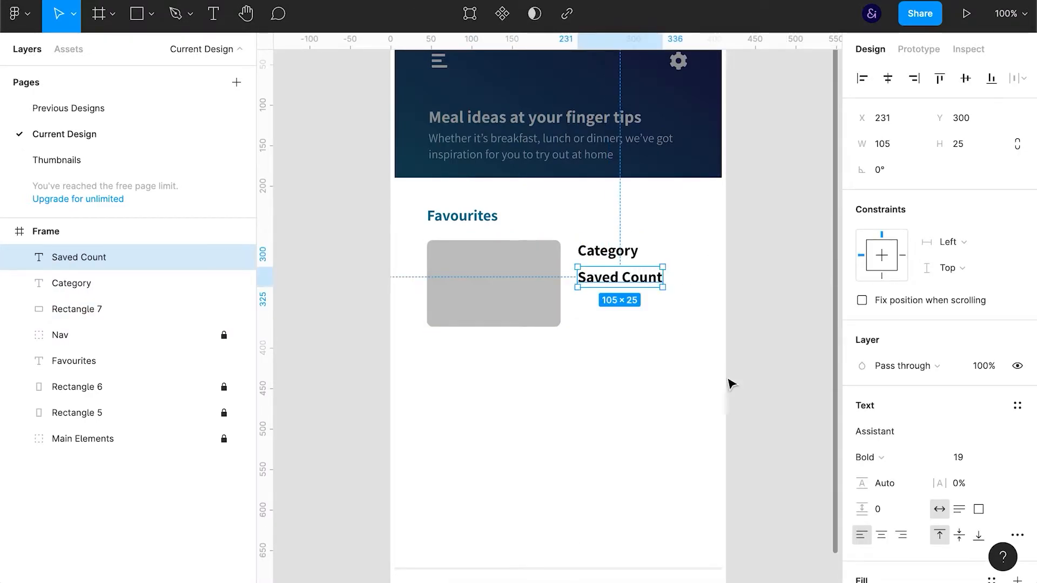
# - Format the Saved Count label in Regular weight at size 13
pyautogui.click(970, 457)
pyautogui.write('16')
pyautogui.press('Return')
pyautogui.press('super+b')
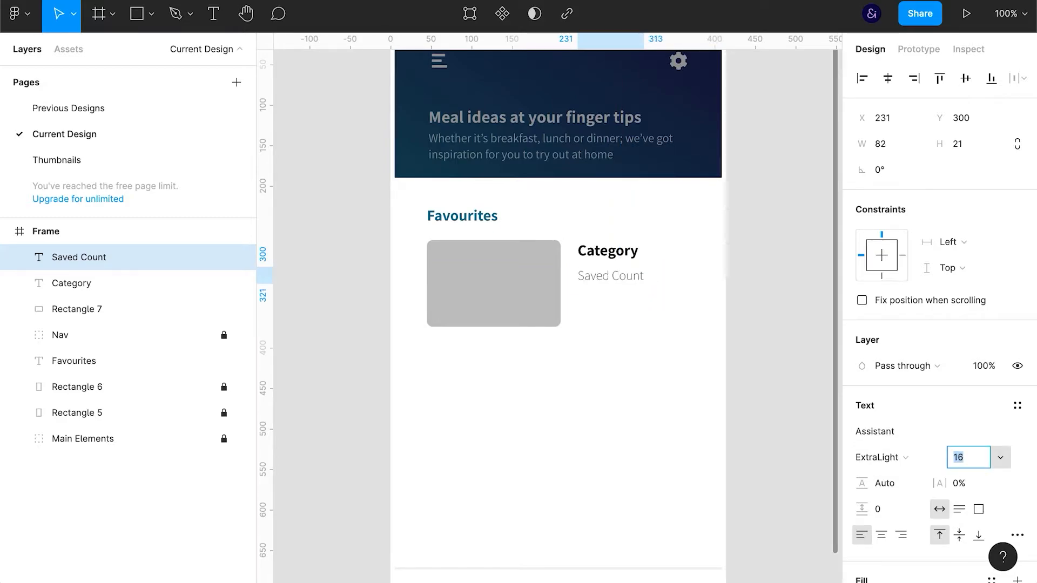
pyautogui.click(887, 460)
pyautogui.click(886, 476)
pyautogui.click(913, 458)
pyautogui.click(900, 476)
pyautogui.click(976, 463)
pyautogui.press('Down')
pyautogui.press('Down')
pyautogui.press('Down')
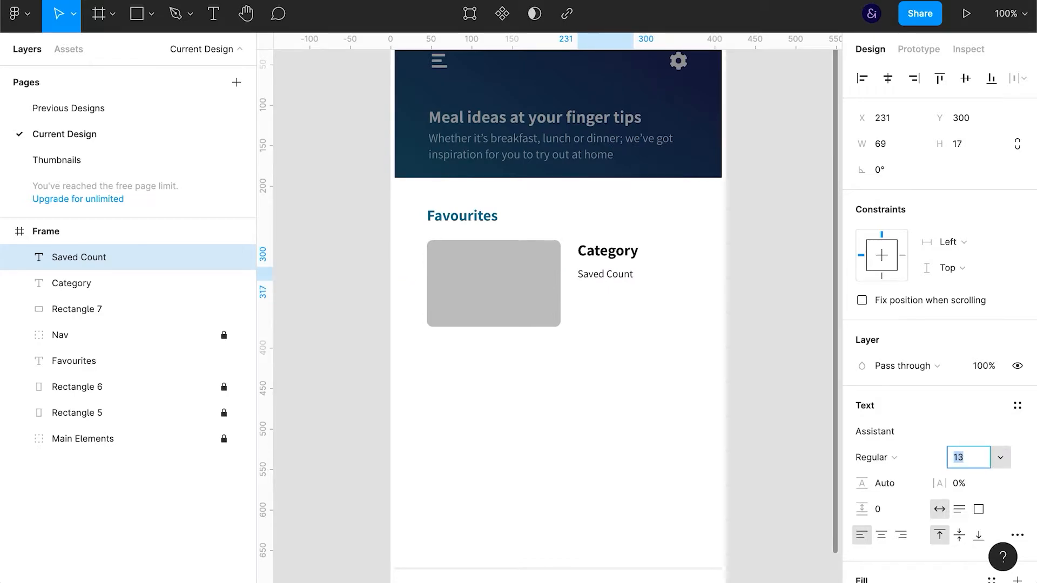
# - Place the Category and Saved Count labels close together beside the grey rectangle's vertical middle
pyautogui.moveTo(610, 274); pyautogui.dragTo(621, 281)
pyautogui.keyDown('shift'); pyautogui.click(610, 260); pyautogui.keyUp('shift')
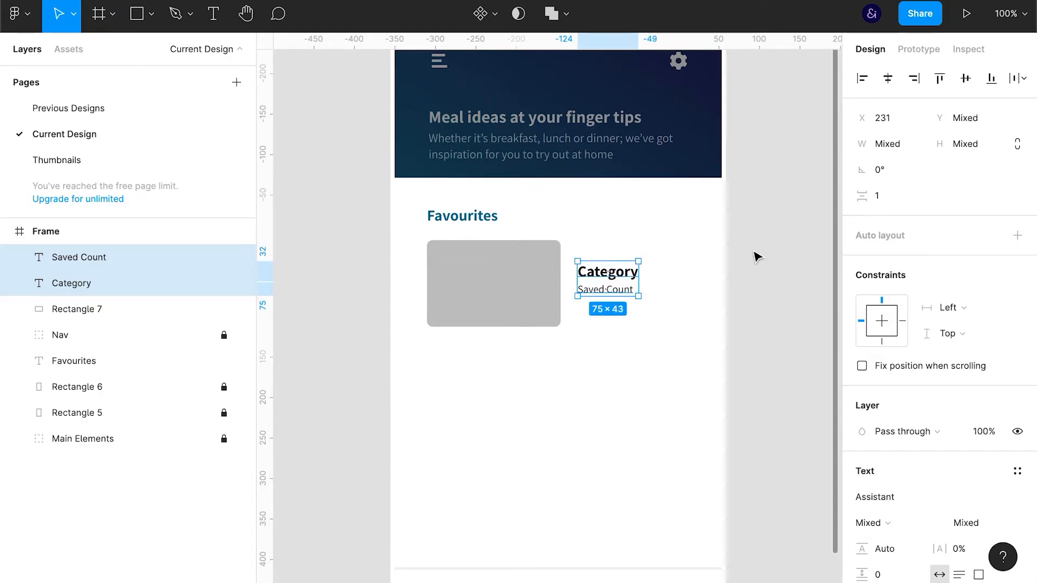
pyautogui.click(757, 256)
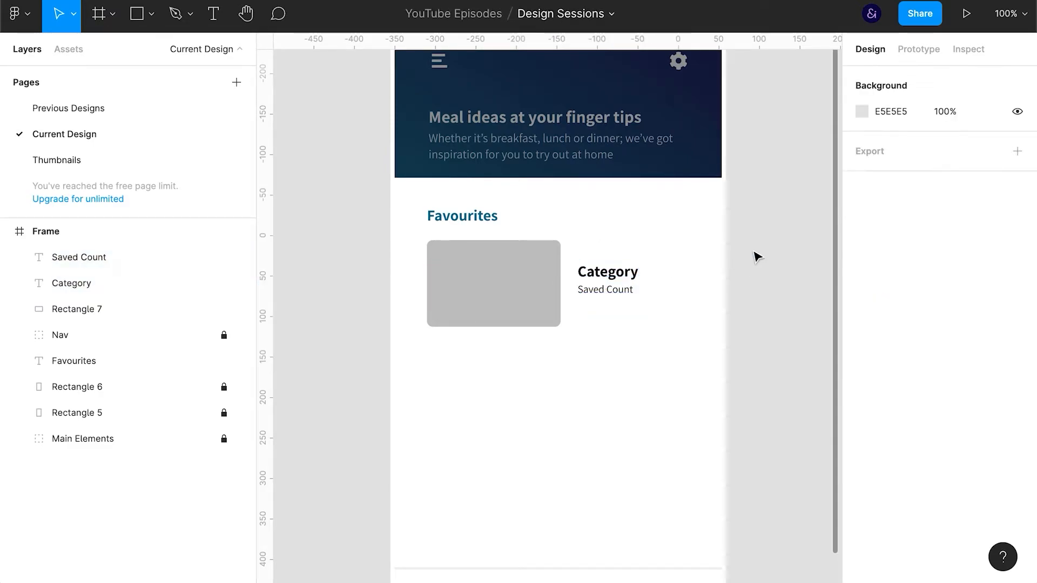
# - Set the Category label's font size to 17
pyautogui.click(608, 276)
pyautogui.click(960, 457)
pyautogui.write('17')
pyautogui.press('Return')
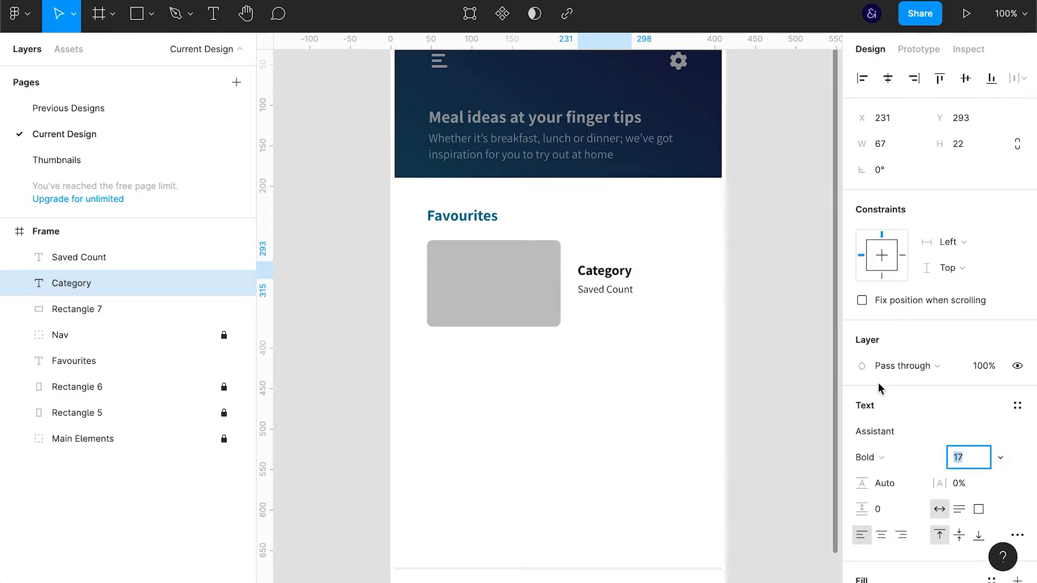
pyautogui.click(819, 340)
# - Combine the Category and Saved Count labels in an auto layout with a spacing of 2
pyautogui.click(614, 291)
pyautogui.keyDown('shift'); pyautogui.click(603, 270); pyautogui.keyUp('shift')
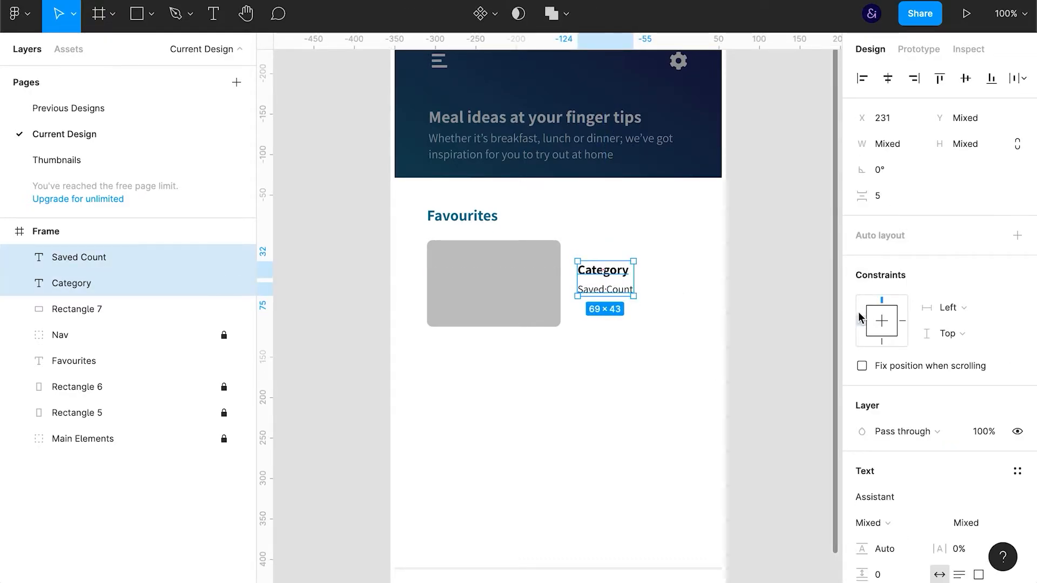
pyautogui.click(1014, 237)
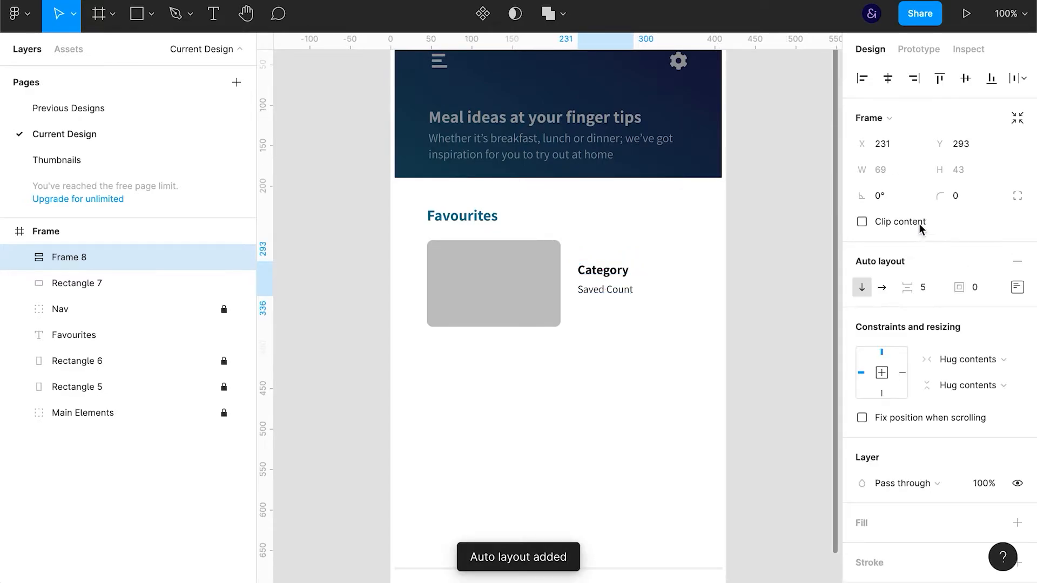
pyautogui.click(929, 292)
pyautogui.write('2')
pyautogui.press('Return')
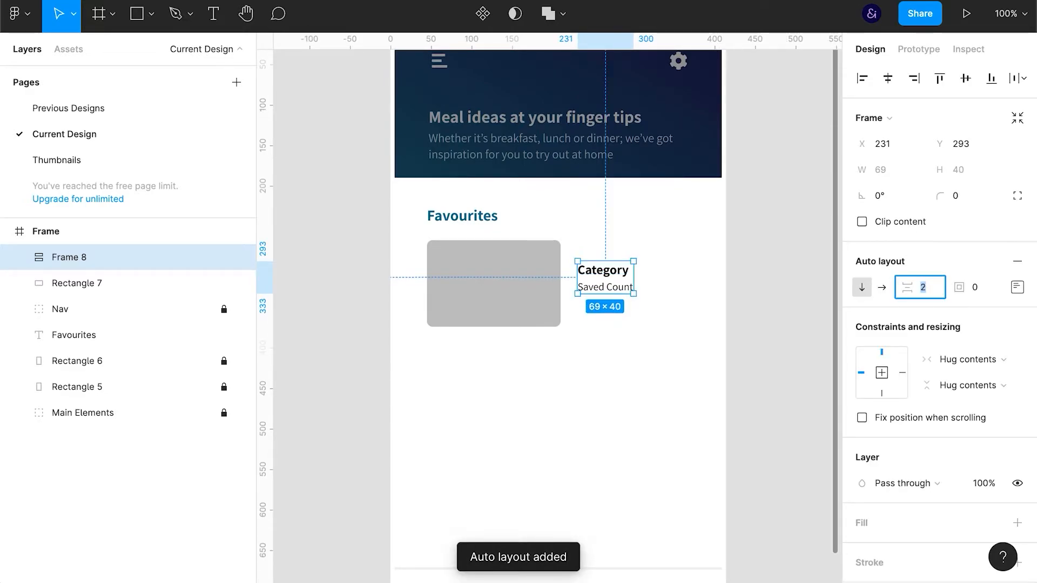
# - Combine the grey rectangle and the label stack in a horizontal auto layout, with contents vertically centred on the left
pyautogui.keyDown('shift'); pyautogui.click(473, 300); pyautogui.keyUp('shift')
pyautogui.hotkey('shift', 'a')
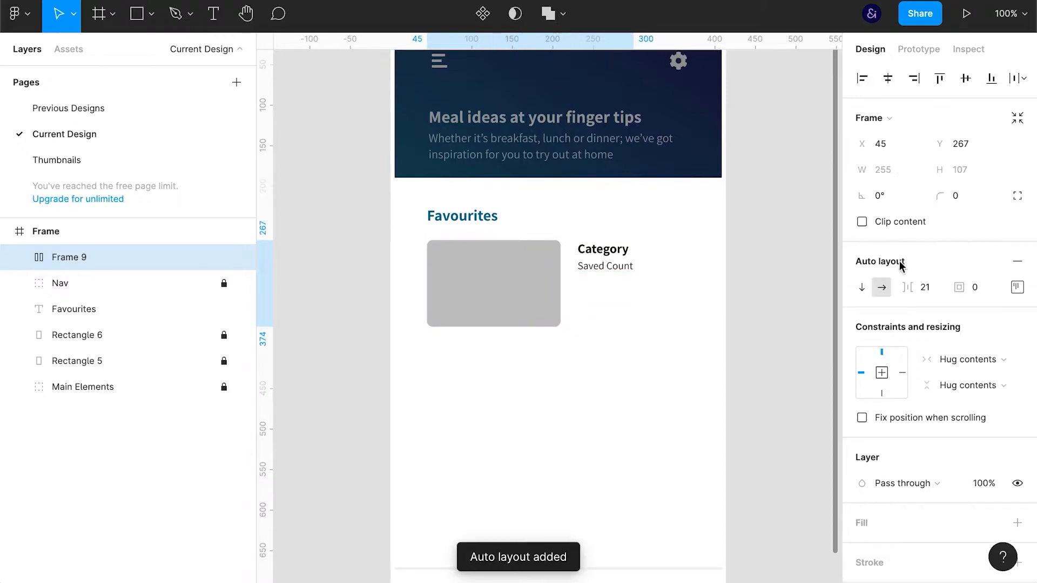
pyautogui.click(1017, 287)
pyautogui.click(940, 358)
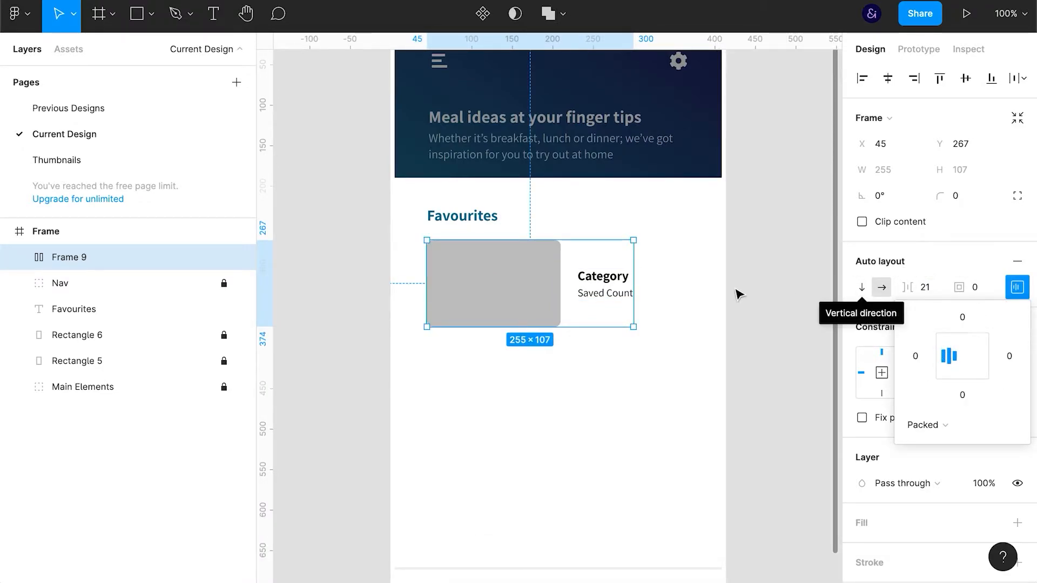
pyautogui.click(771, 287)
# - Turn the card with the rectangle and labels into a component named "Favourite"
pyautogui.click(537, 286)
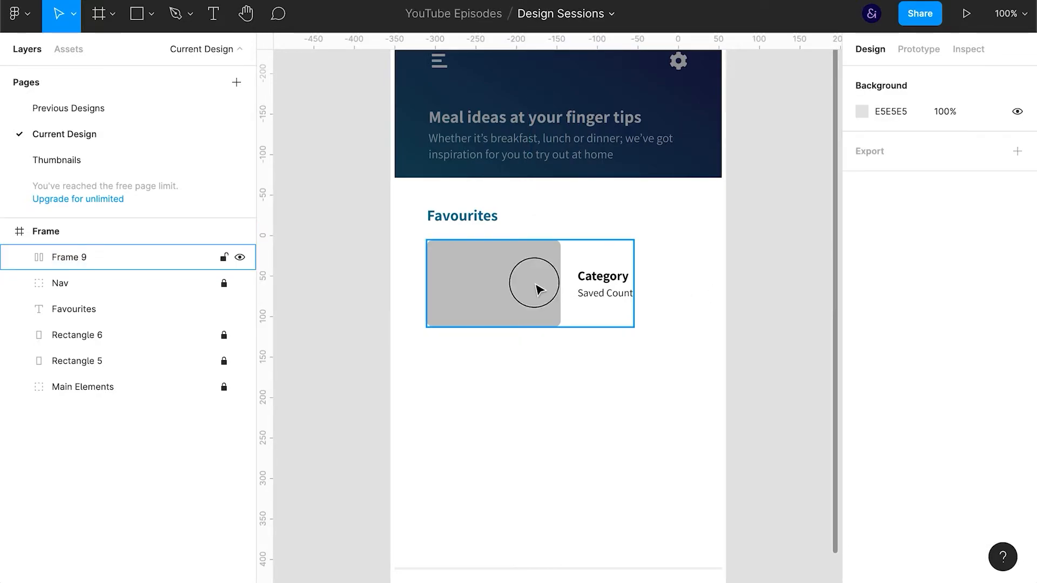
pyautogui.click(480, 16)
pyautogui.doubleClick(80, 259)
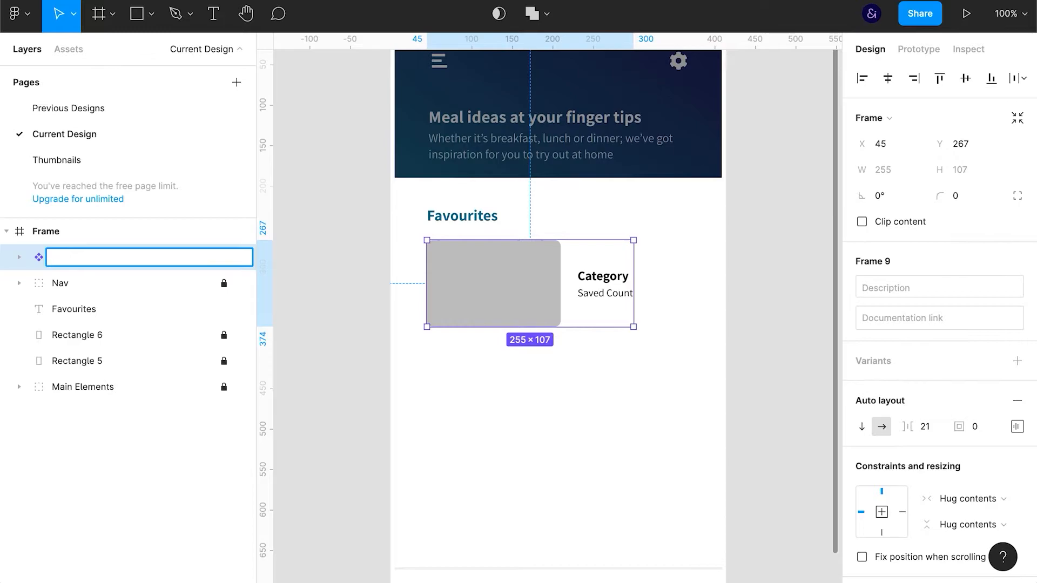
pyautogui.write('Favourite')
pyautogui.press('Return')
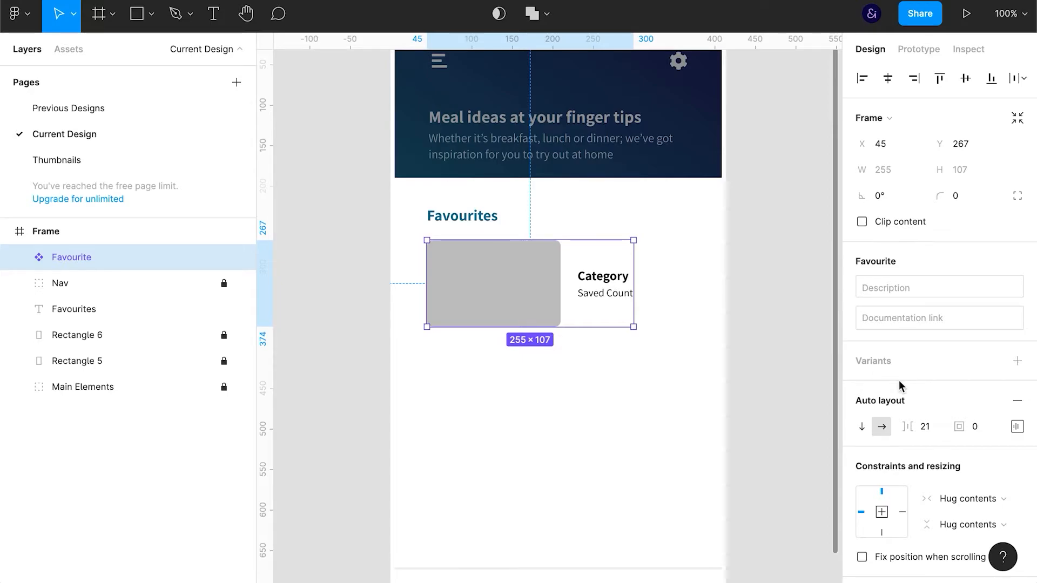
# - Wrap the Favourite component in a vertical auto layout frame
pyautogui.click(771, 285)
pyautogui.scroll(-1, 771, 284)
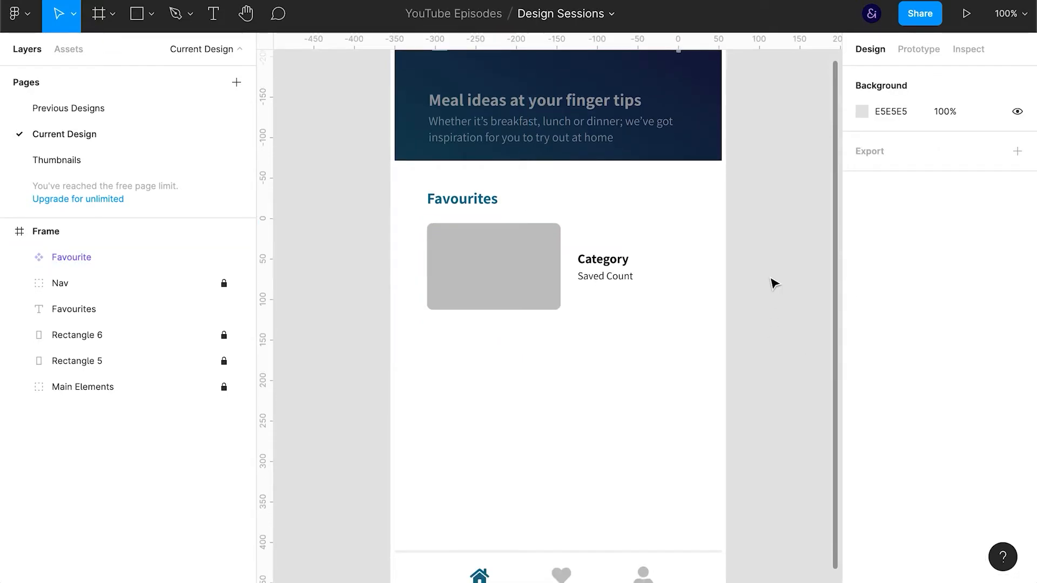
pyautogui.click(576, 279)
pyautogui.hotkey('ctrl', 'z')
pyautogui.hotkey('shift', 'a')
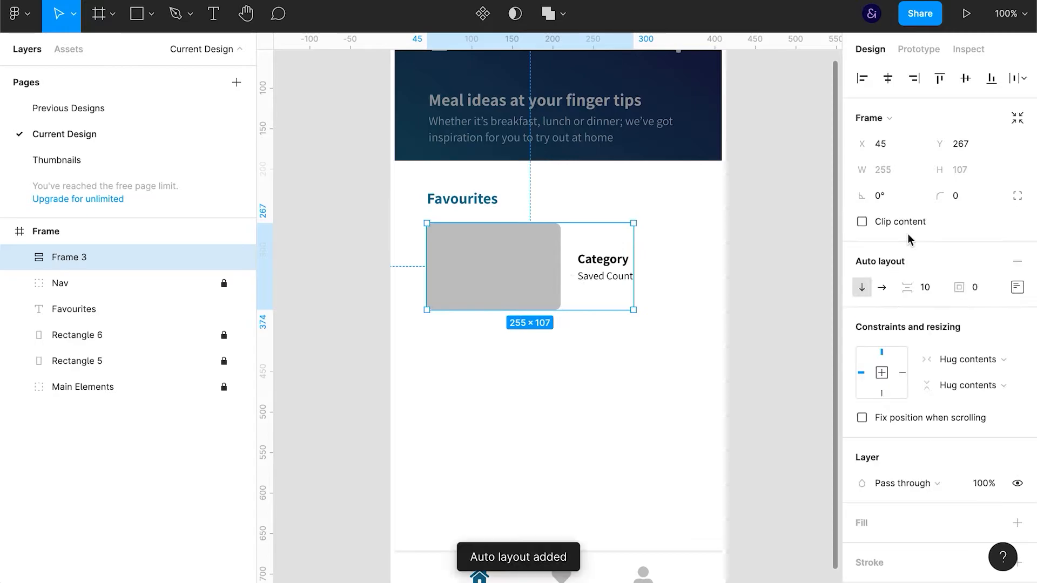
# - Duplicate the Favourite component three times inside its auto layout frame and move that frame below the Nav layer
pyautogui.click(20, 259)
pyautogui.click(88, 273)
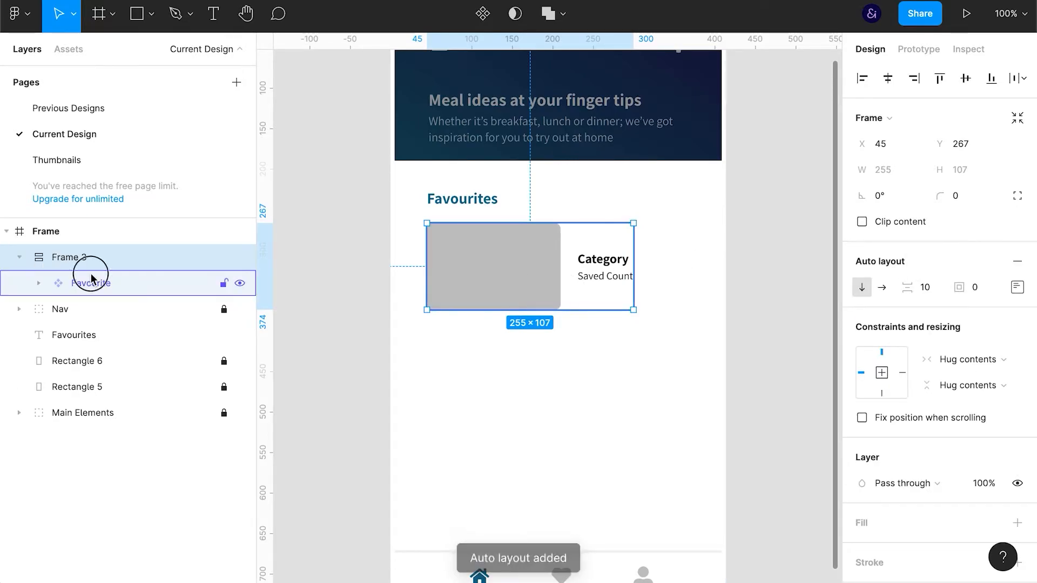
pyautogui.hotkey('ctrl', 'd')
pyautogui.hotkey('ctrl', 'd')
pyautogui.hotkey('ctrl', 'd')
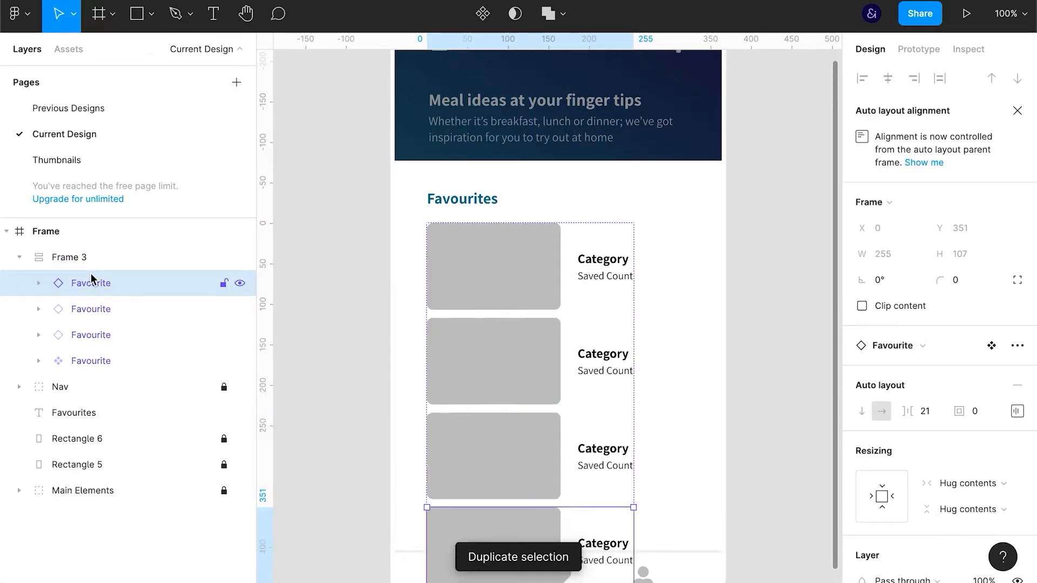
pyautogui.click(20, 258)
pyautogui.moveTo(81, 259); pyautogui.dragTo(81, 301)
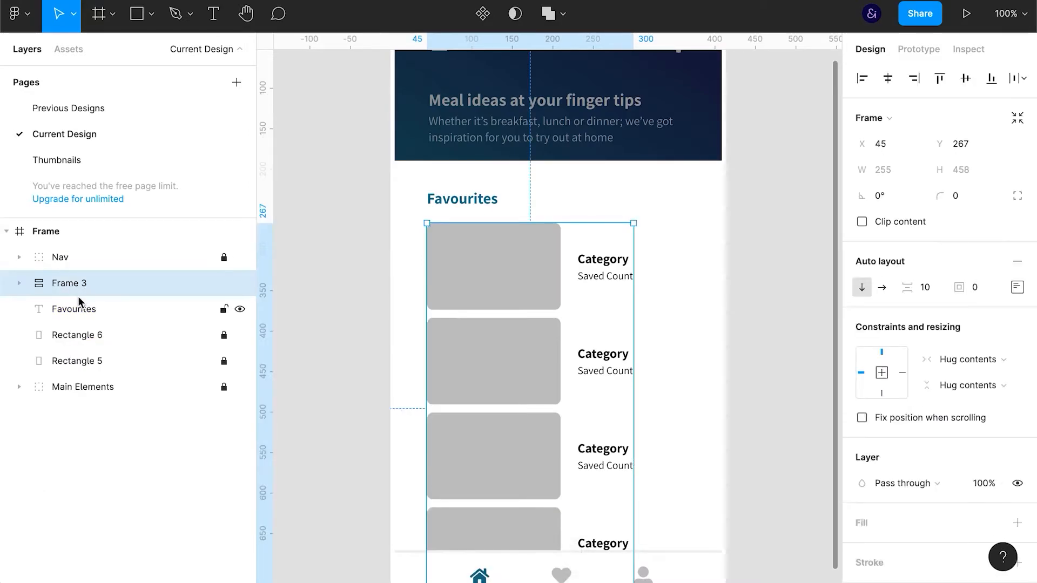
# - Recolour the main card's Category label with the teal-blue sampled from the home icon
pyautogui.click(768, 289)
pyautogui.scroll(-1, 769, 289)
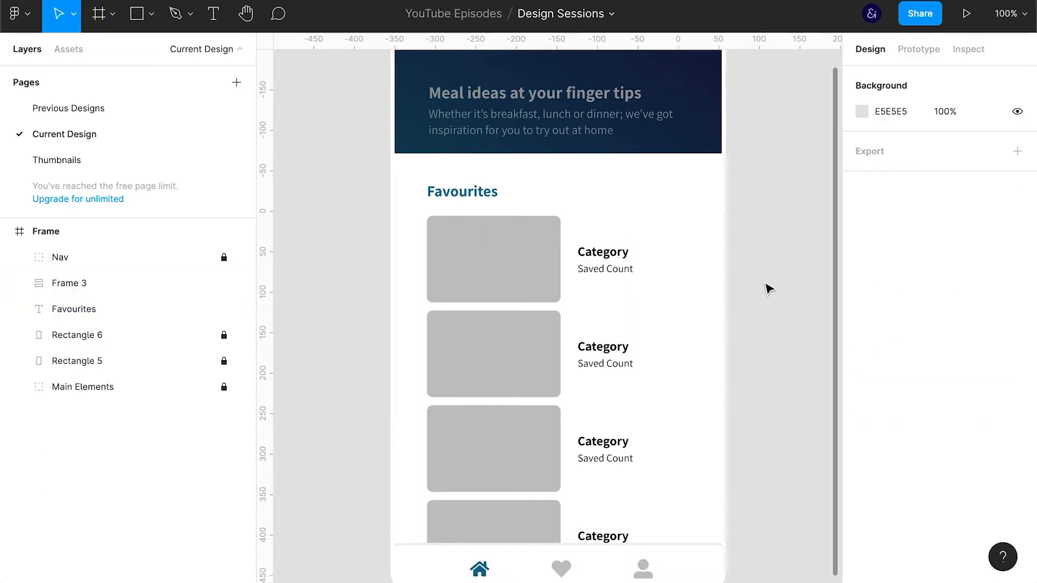
pyautogui.doubleClick(606, 255)
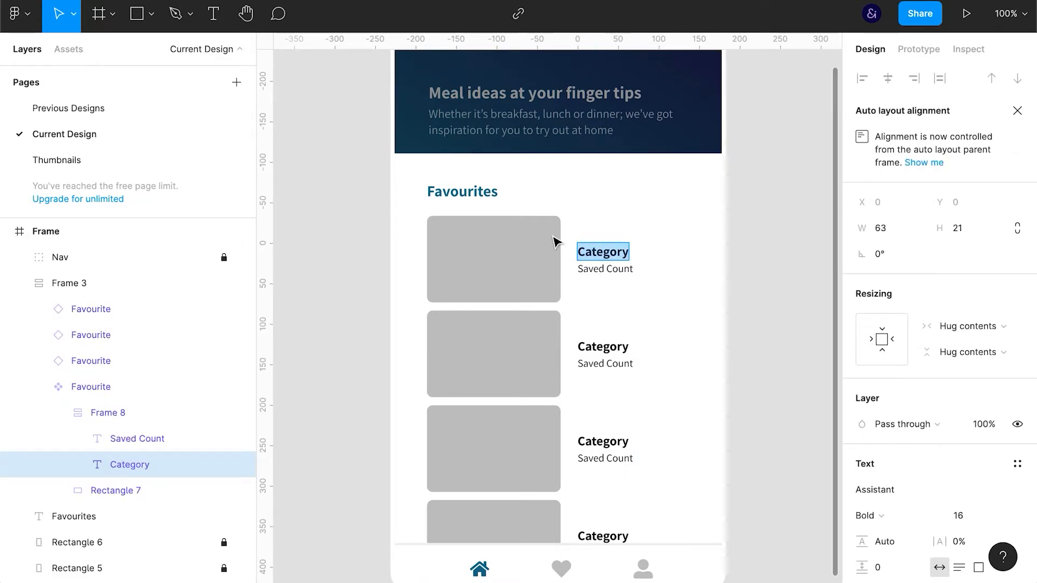
pyautogui.press('Escape')
pyautogui.scroll(-5, 921, 507)
pyautogui.click(862, 417)
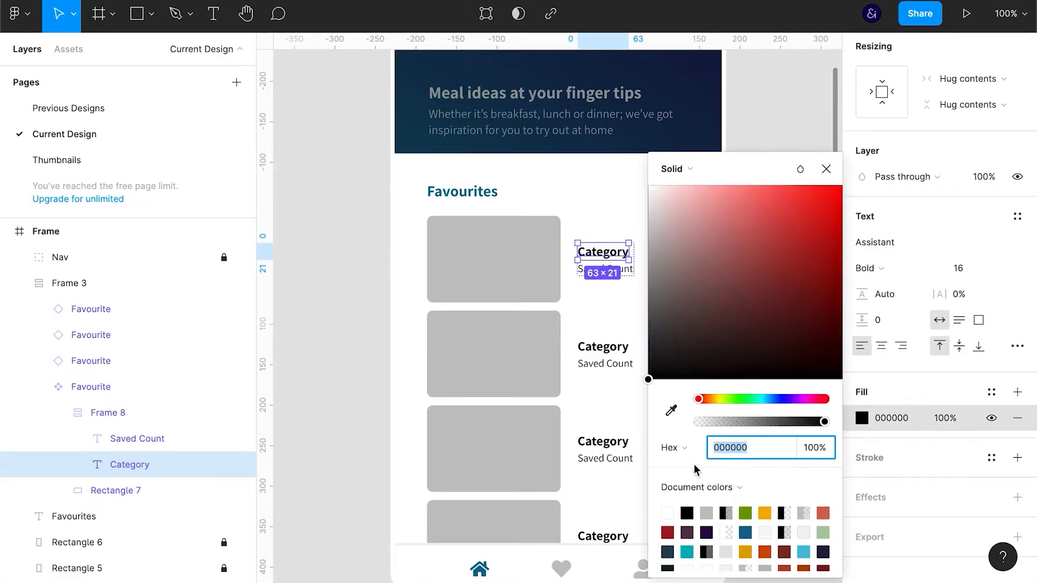
pyautogui.click(672, 410)
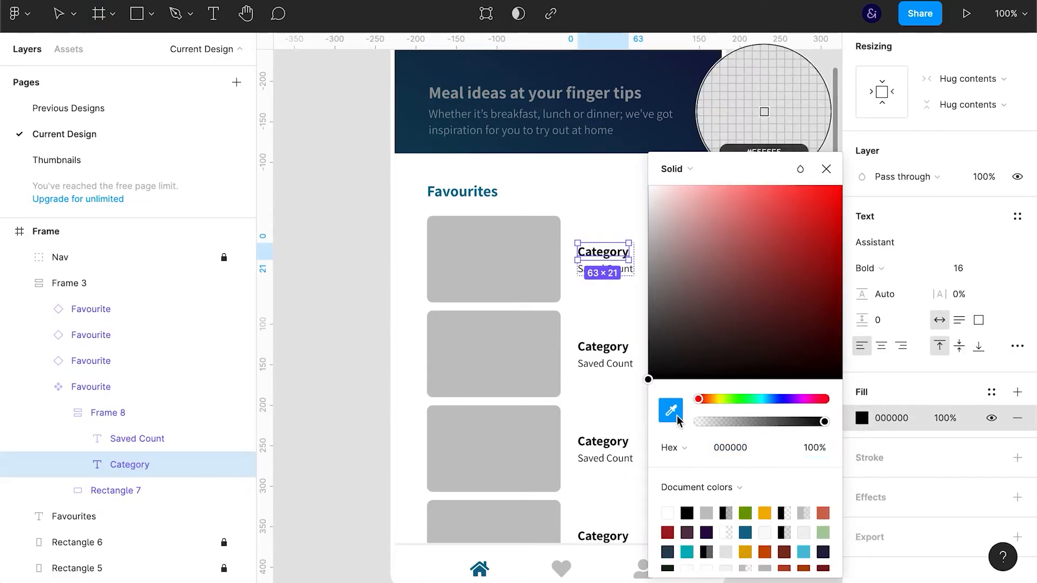
pyautogui.click(474, 571)
pyautogui.click(797, 419)
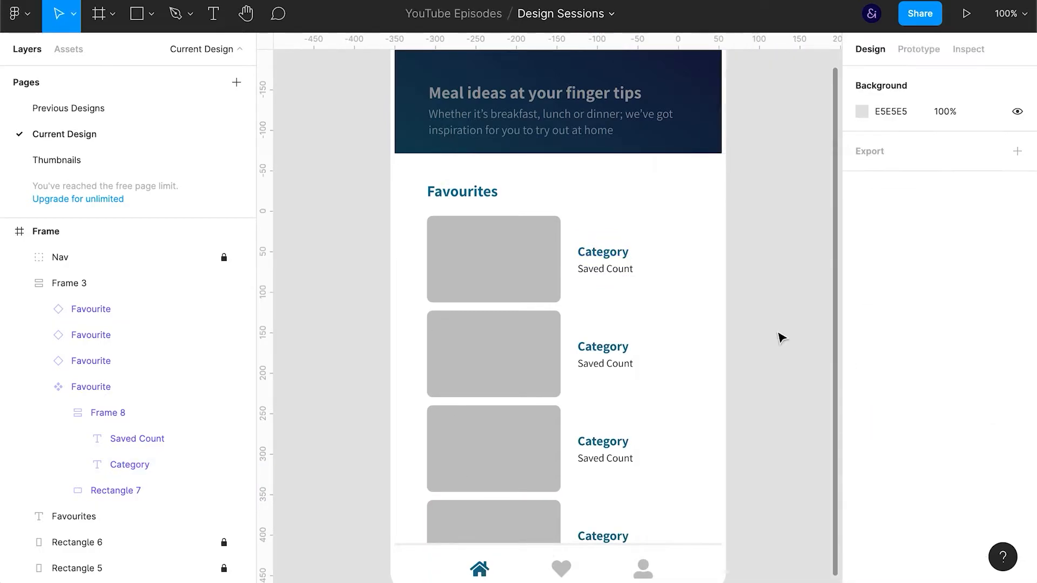
# - Change the main card's category label to "Lunch" and its saved-count label to "21 Saved"
pyautogui.doubleClick(613, 253)
pyautogui.write('Cat')
pyautogui.press('BackSpace')
pyautogui.press('BackSpace')
pyautogui.write('Lunch')
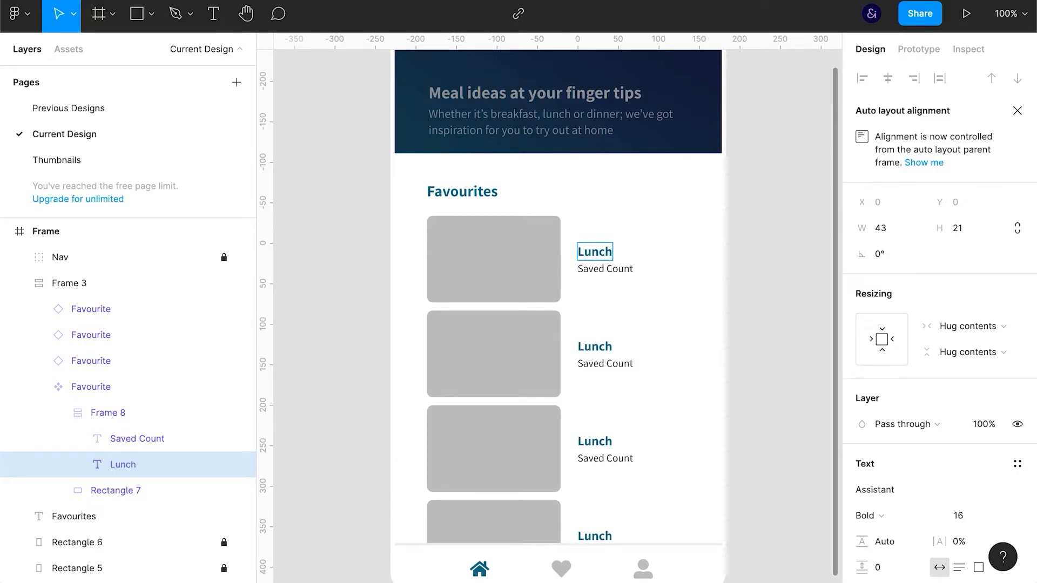
pyautogui.press('Escape')
pyautogui.doubleClick(625, 269)
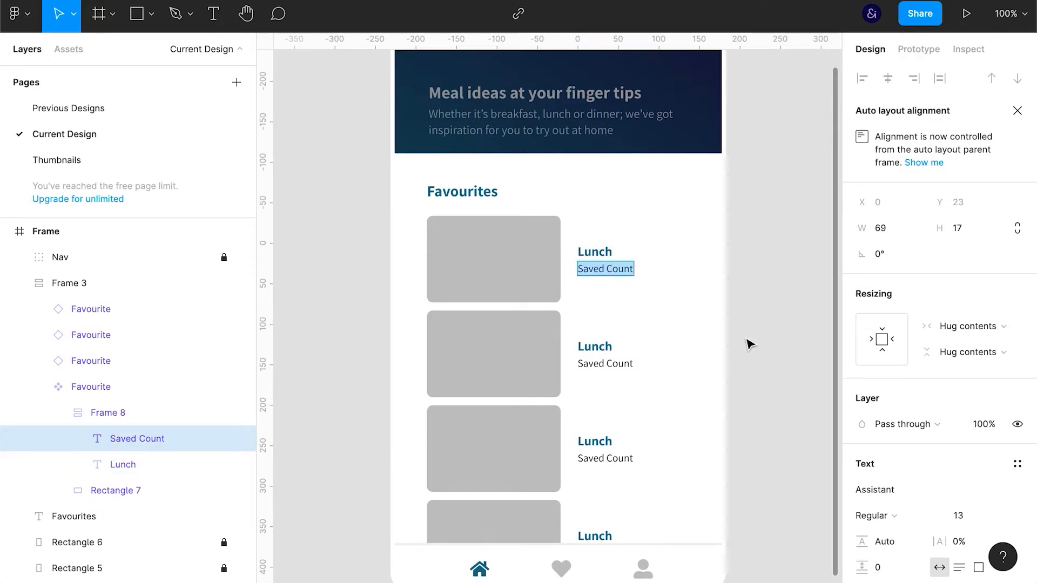
pyautogui.write('2')
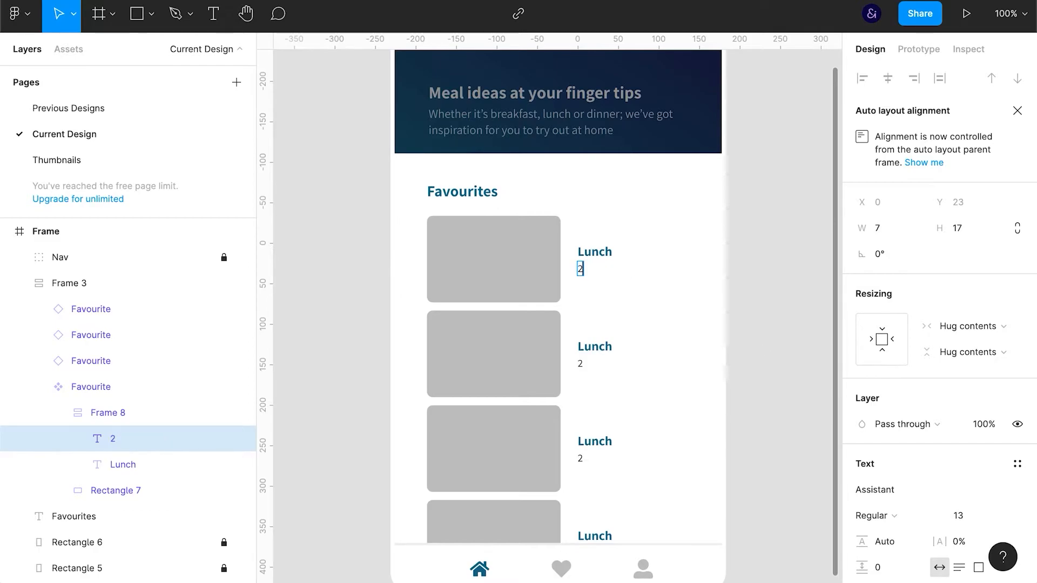
pyautogui.write('1 Saved')
pyautogui.press('Escape')
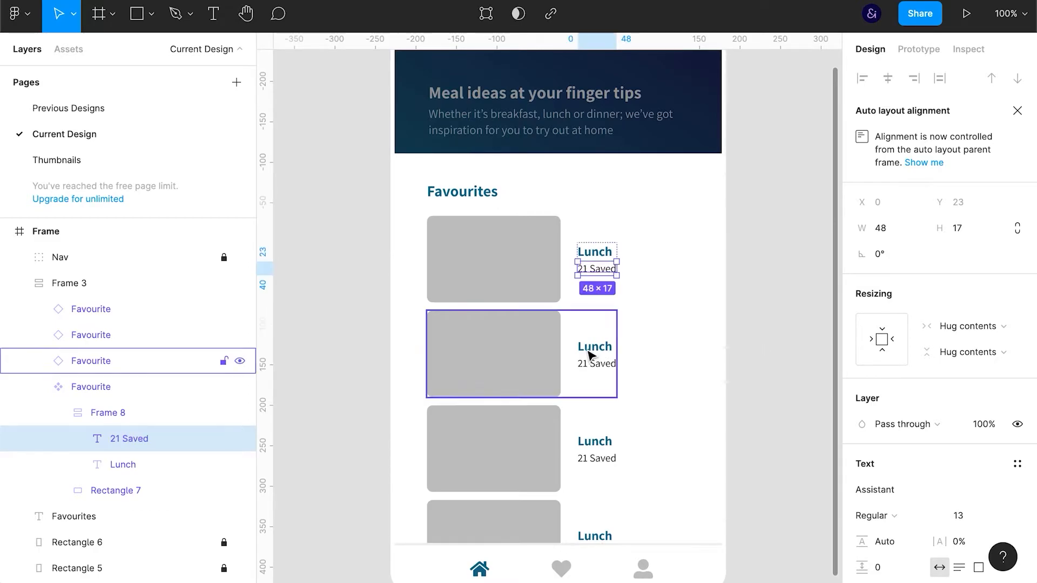
# - Retitle the second card "Dinner" and change its count to "2 Saved"
pyautogui.doubleClick(594, 347)
pyautogui.write('Dinner')
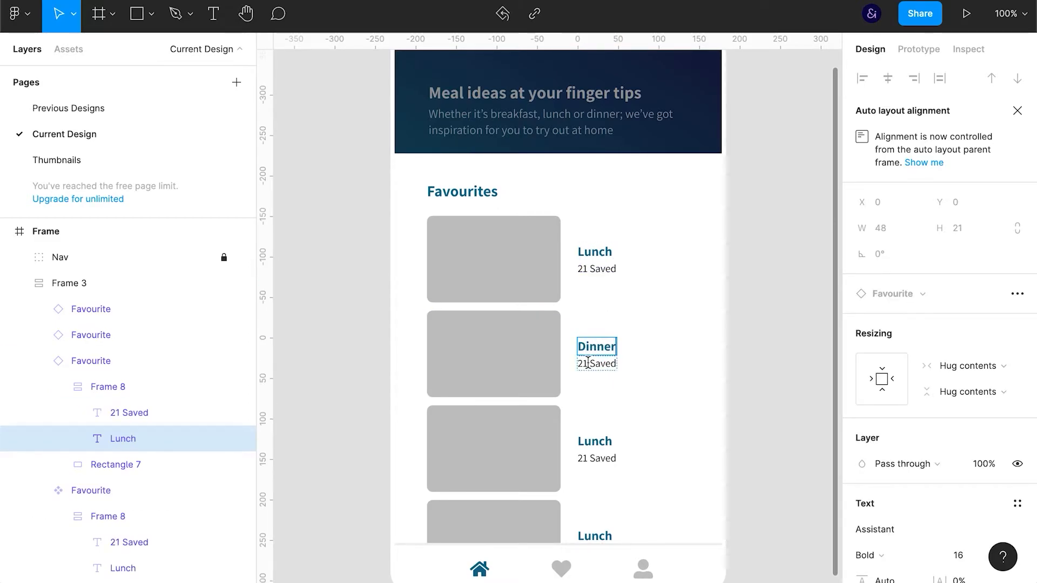
pyautogui.doubleClick(589, 363)
pyautogui.press('BackSpace')
# - Retitle the third card "Snacks" and change its count to "1 Saved"
pyautogui.doubleClick(594, 442)
pyautogui.write('Snacks')
pyautogui.press('Escape')
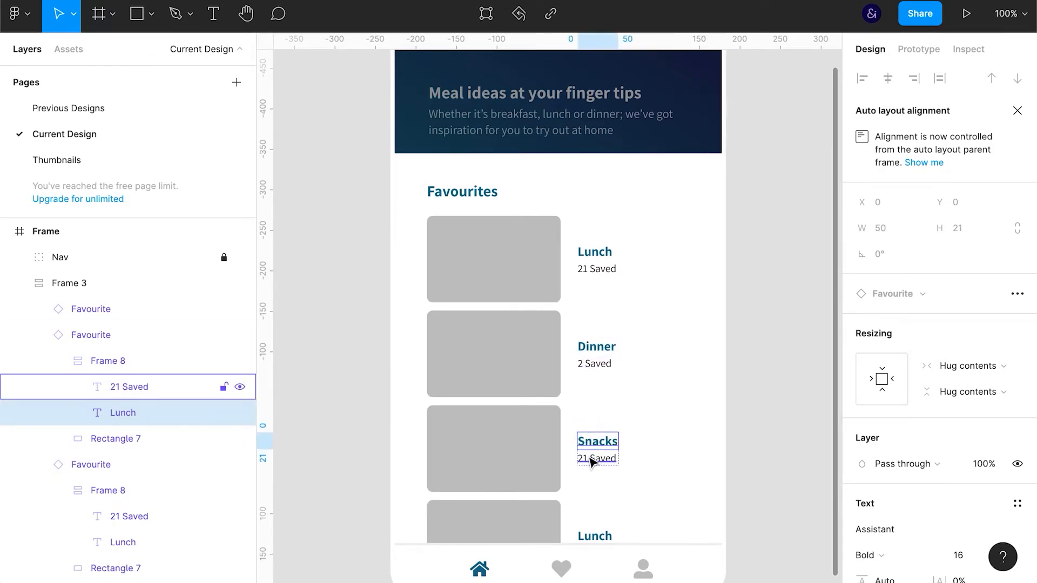
pyautogui.doubleClick(589, 457)
pyautogui.press('BackSpace')
pyautogui.press('Escape')
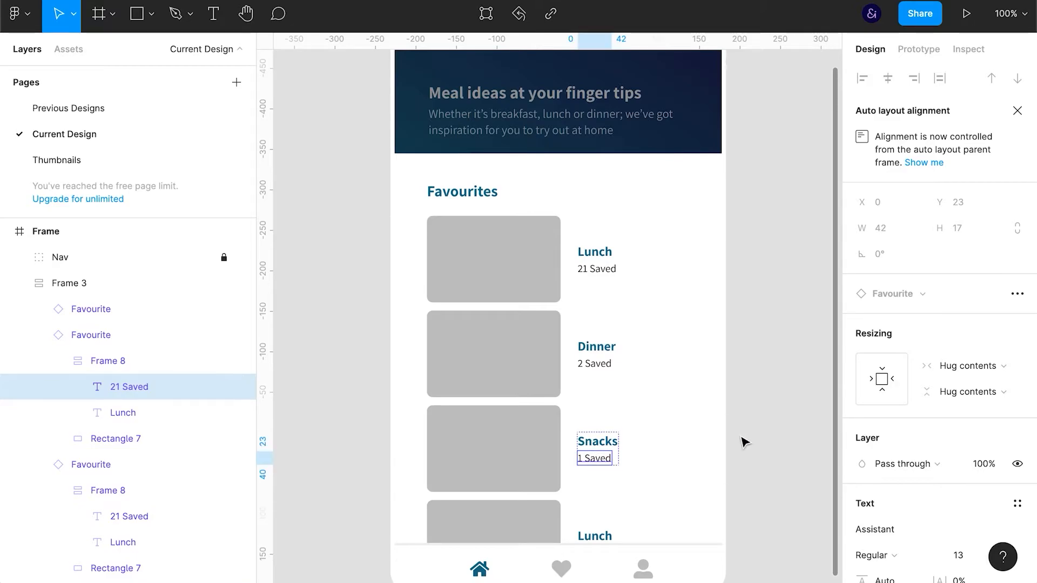
# - Retitle the fourth card "Breakfast"
pyautogui.doubleClick(594, 536)
pyautogui.write('Breakfast')
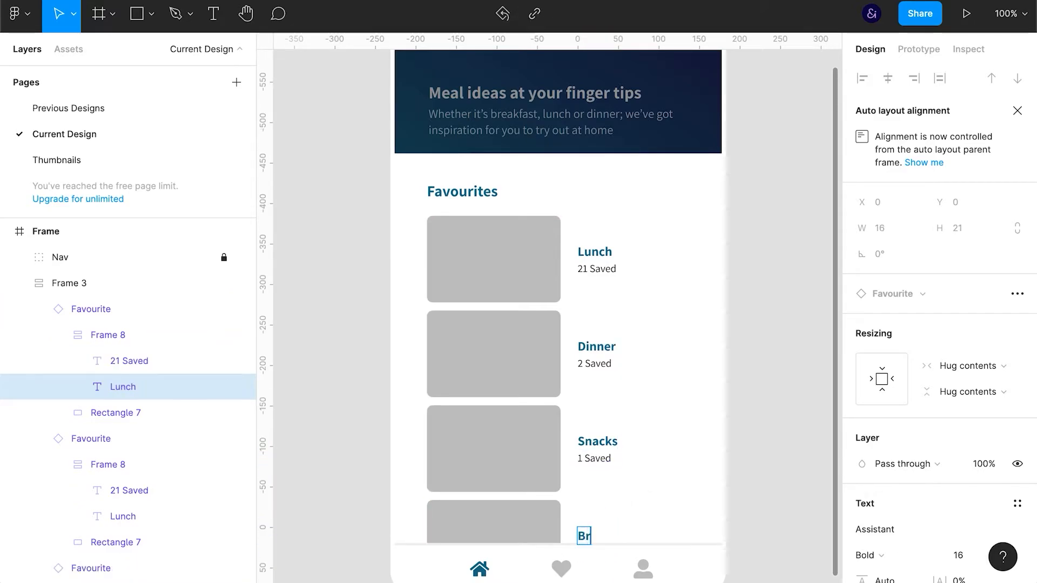
pyautogui.press('Escape')
pyautogui.click(787, 438)
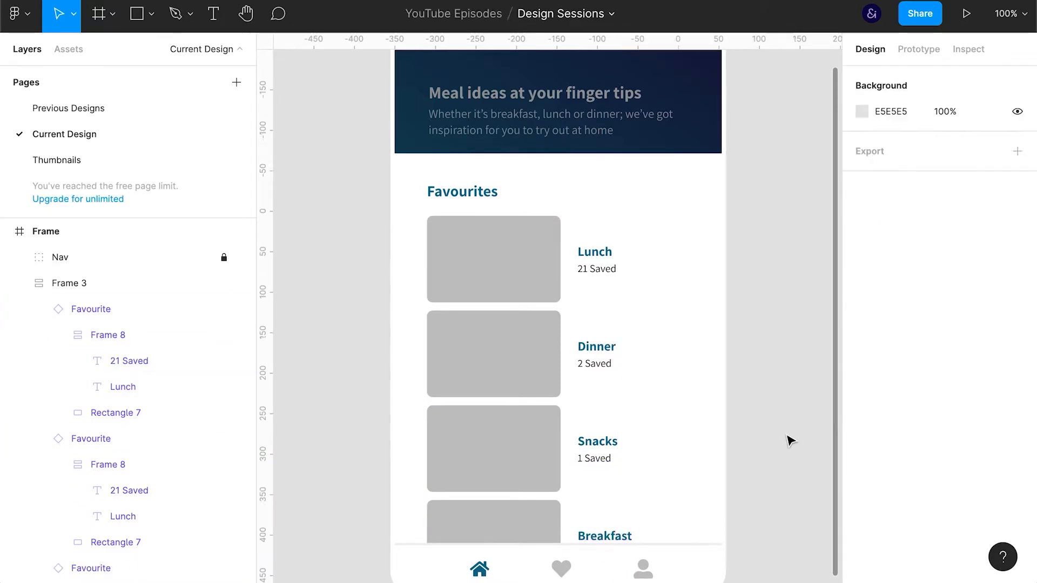
# - Collapse the expanded Favourite cards in the layer list
pyautogui.scroll(-1, 745, 346)
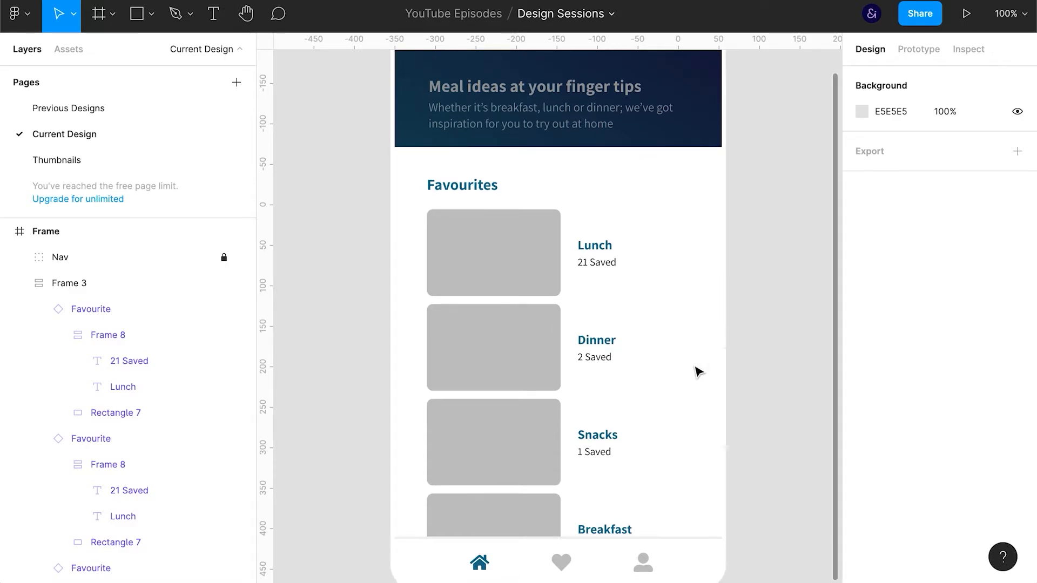
pyautogui.click(38, 310)
pyautogui.click(38, 336)
pyautogui.click(38, 362)
pyautogui.click(39, 388)
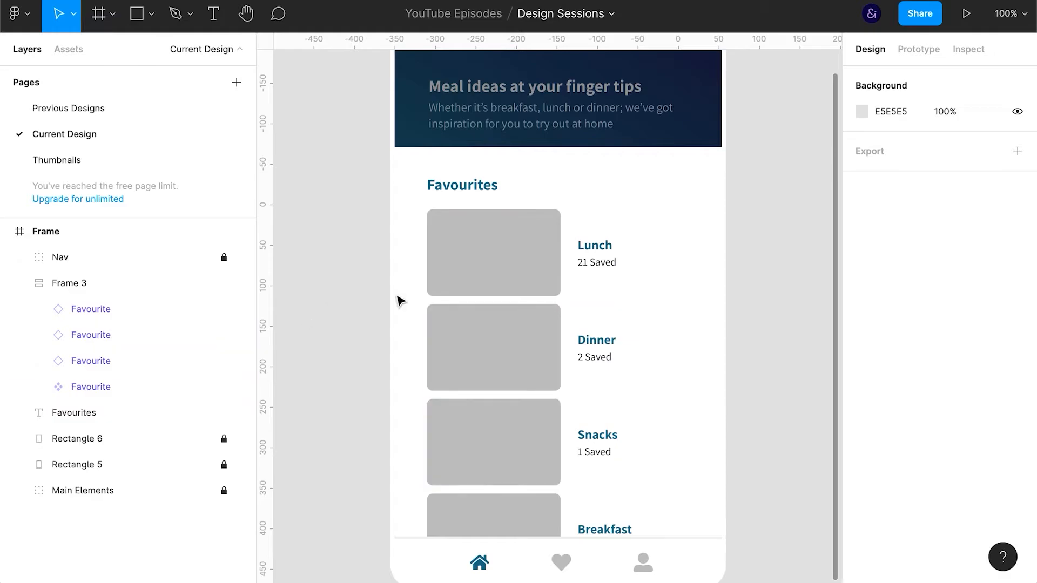
# - Set the auto layout spacing between the main card's Lunch and 21 Saved labels to 0
pyautogui.click(595, 248)
pyautogui.hotkey('shift', 'a')
pyautogui.click(933, 371)
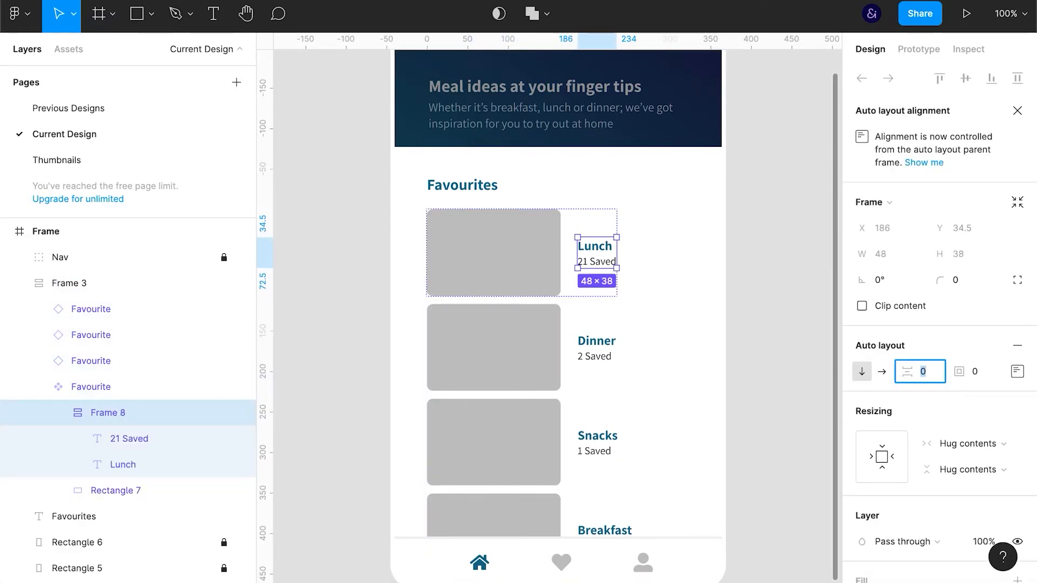
pyautogui.click(763, 294)
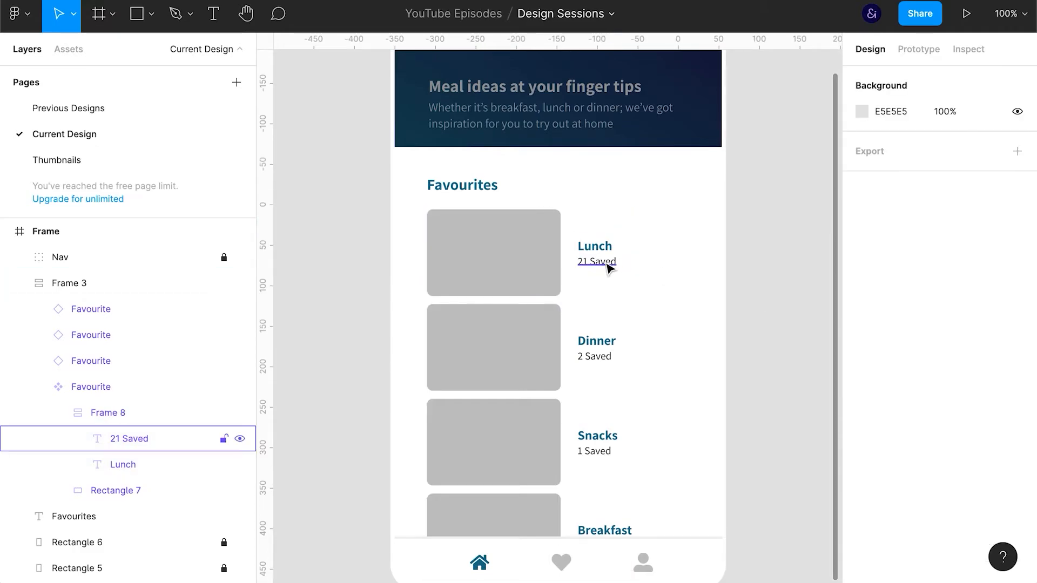
# - Set the vertical auto layout spacing between the category cards to 15
pyautogui.click(551, 274)
pyautogui.click(925, 294)
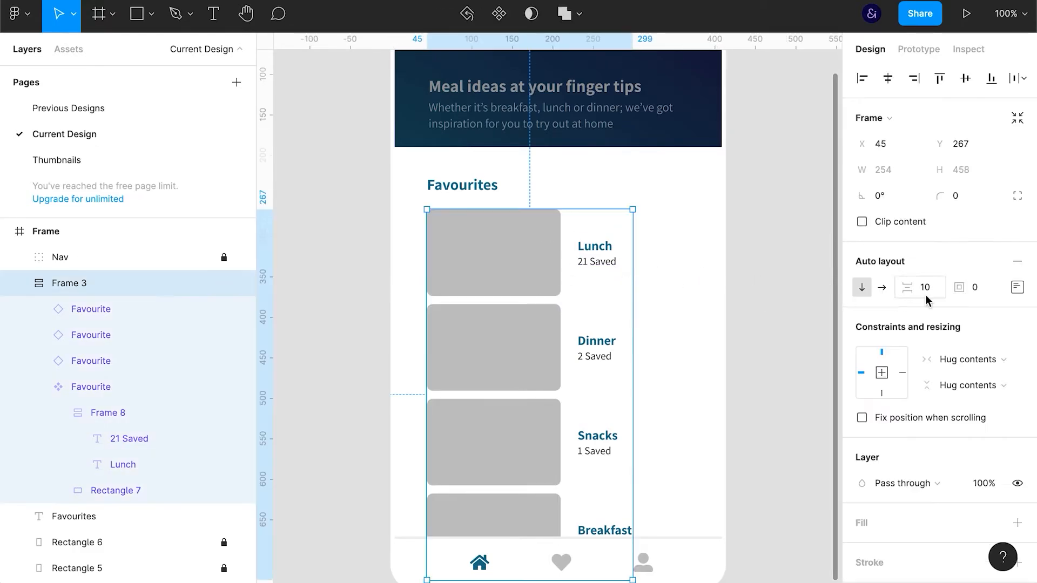
pyautogui.write('20')
pyautogui.press('Return')
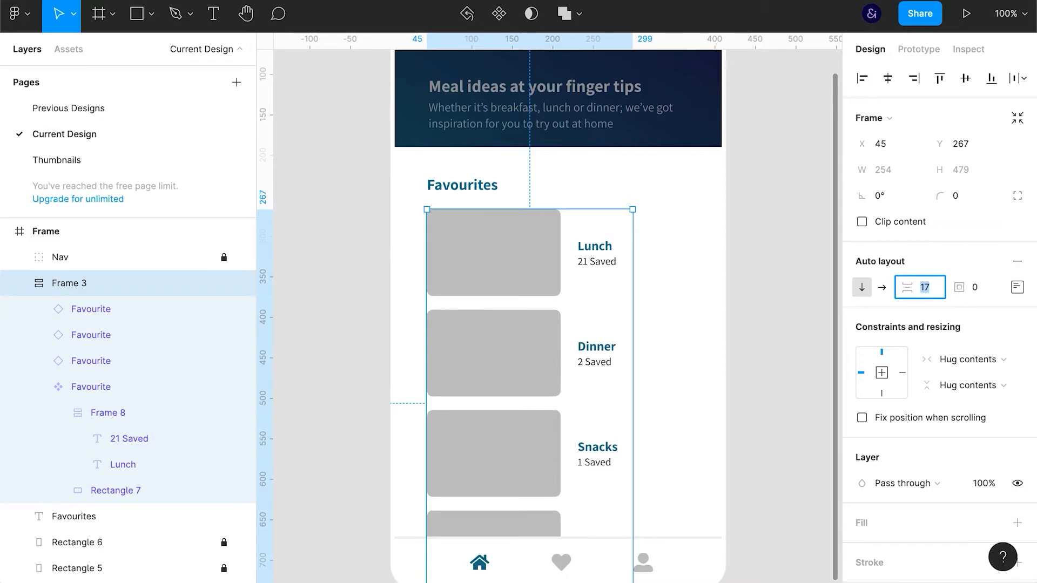
pyautogui.click(730, 384)
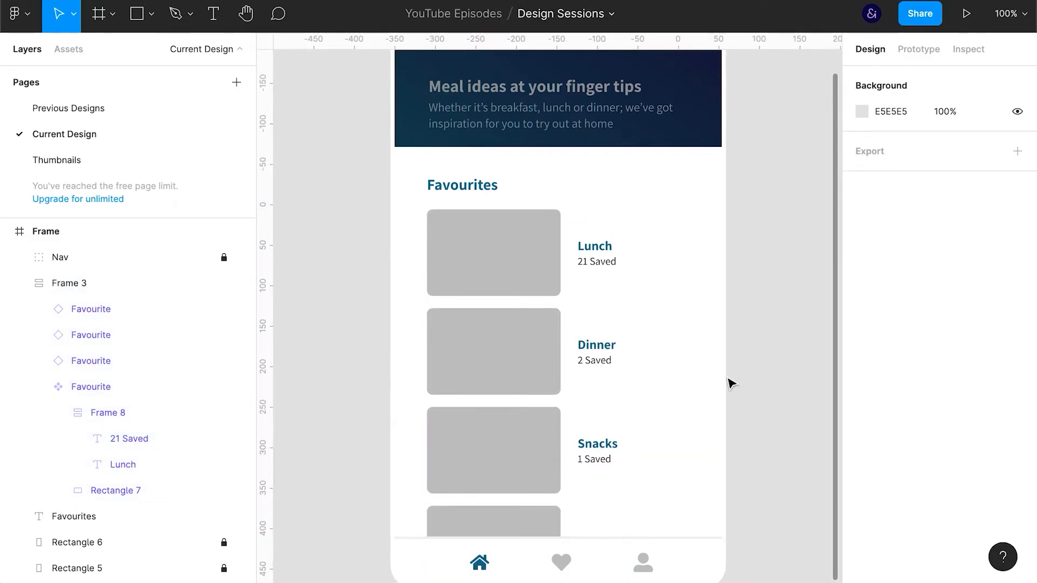
# - Insert a Font Awesome sort icon with an upward arrow and bars, placing it just after the Favourites heading
pyautogui.rightClick(644, 190)
pyautogui.moveTo(711, 432)
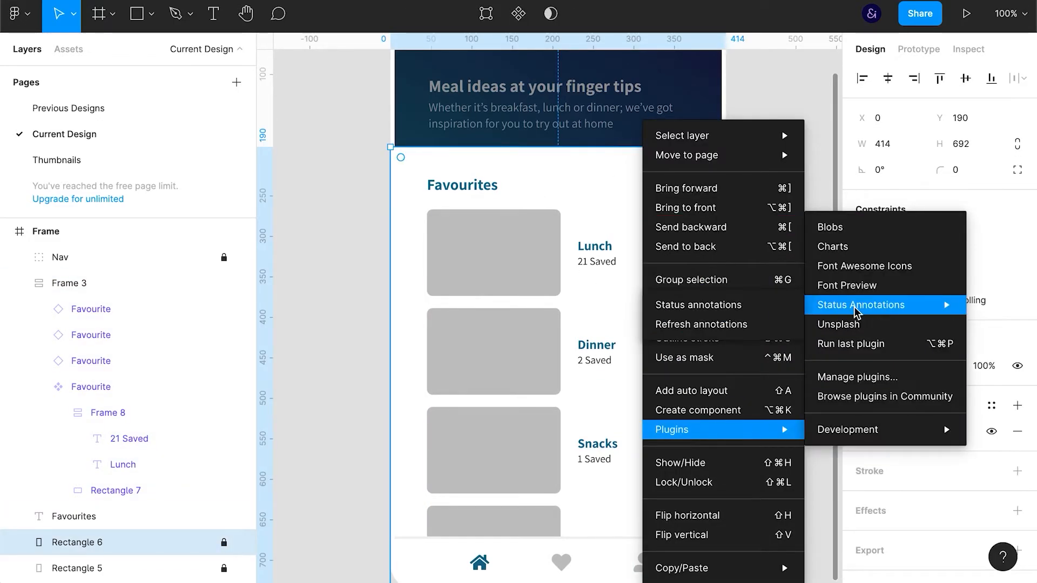
pyautogui.click(860, 266)
pyautogui.click(576, 219)
pyautogui.write('sort')
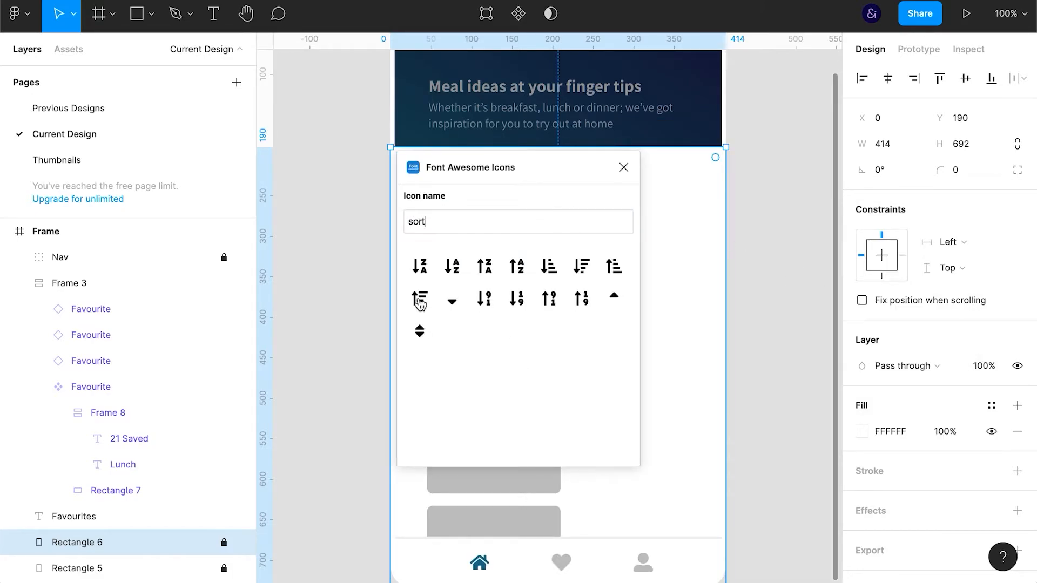
pyautogui.moveTo(420, 303); pyautogui.dragTo(516, 184)
pyautogui.click(557, 308)
pyautogui.press('Delete')
pyautogui.hotkey('ctrl', 'v')
# - Combine the Favourites heading and sort icon in a vertically centred horizontal auto layout with Space between, and widen it to 315
pyautogui.keyDown('shift'); pyautogui.click(490, 190); pyautogui.keyUp('shift')
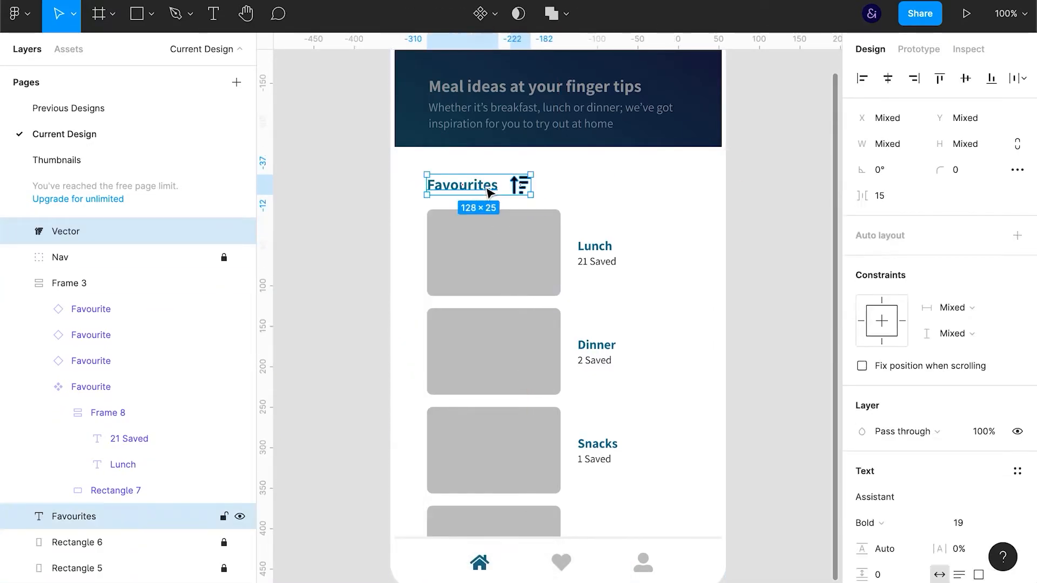
pyautogui.hotkey('ctrl', 'g')
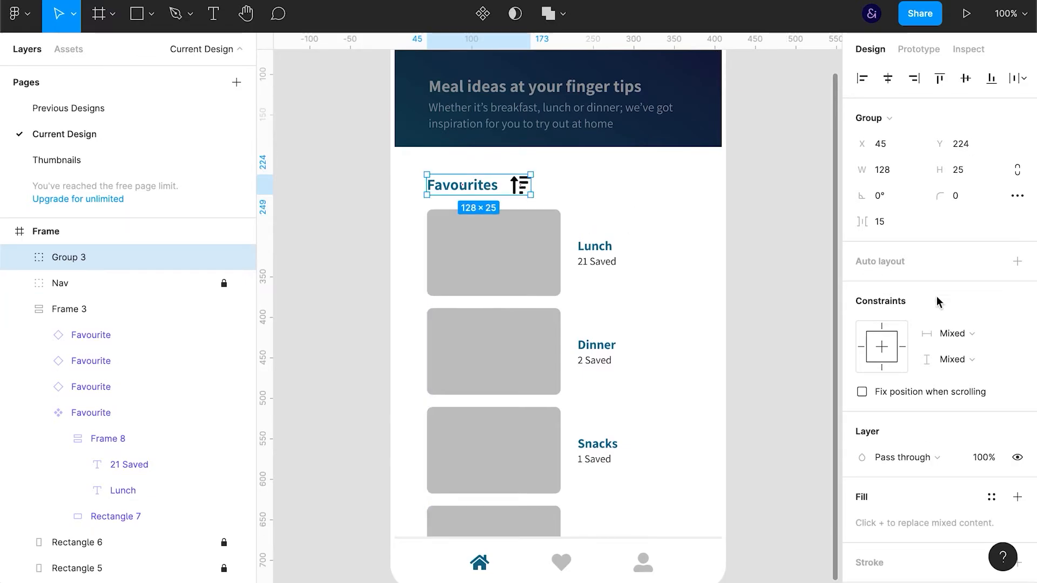
pyautogui.hotkey('shift', 'a')
pyautogui.click(1017, 287)
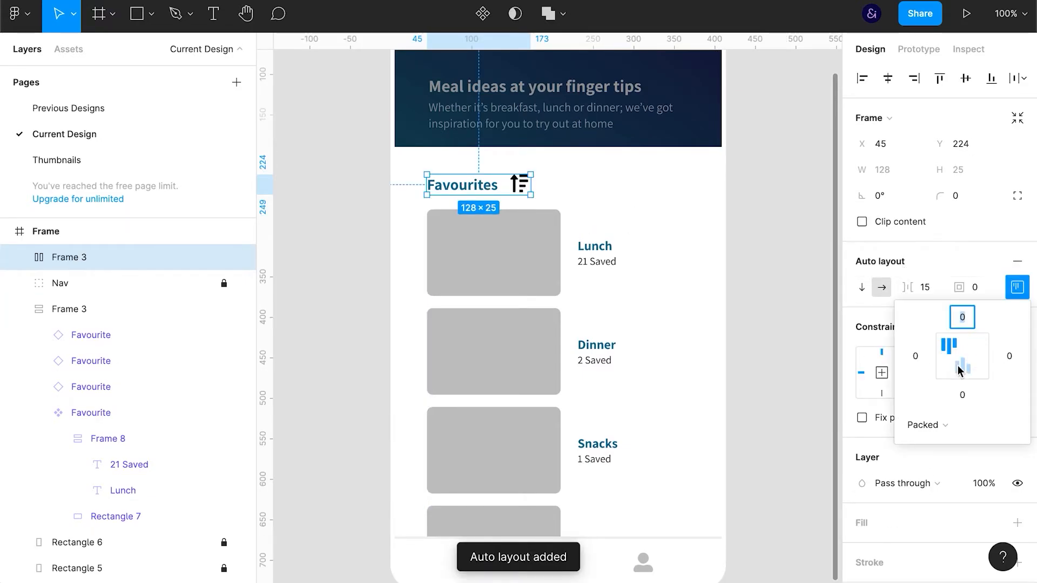
pyautogui.click(922, 424)
pyautogui.click(936, 444)
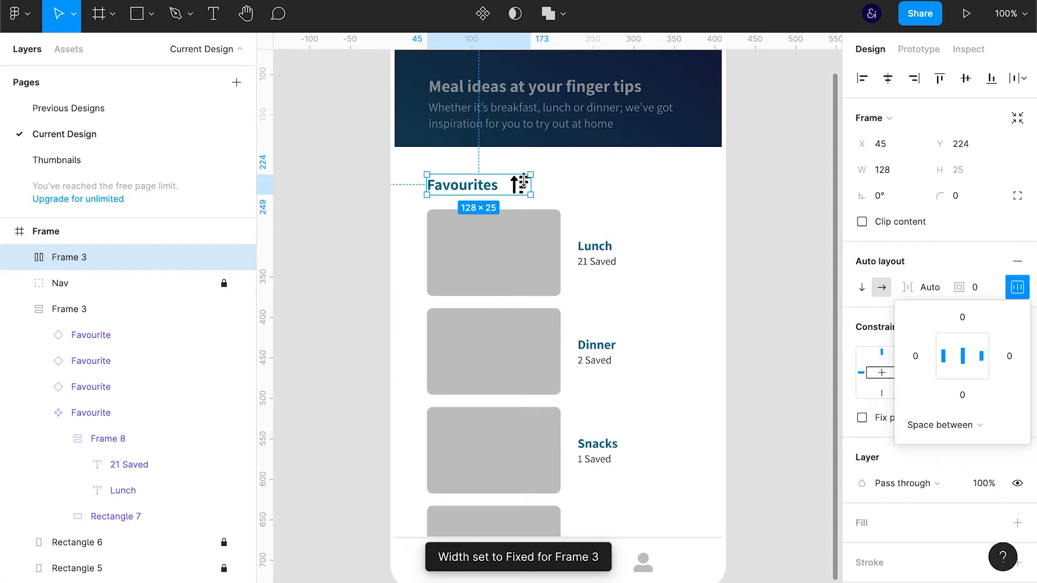
pyautogui.moveTo(535, 183); pyautogui.dragTo(683, 190)
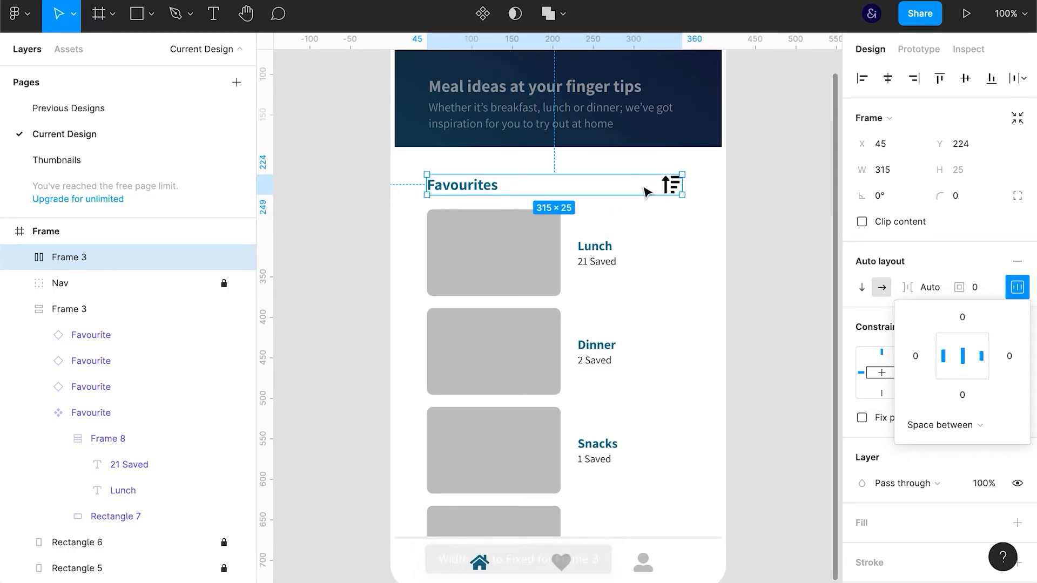
# - Lock the sort icon's proportions and shrink it to about 20 × 17
pyautogui.click(673, 186)
pyautogui.doubleClick(674, 185)
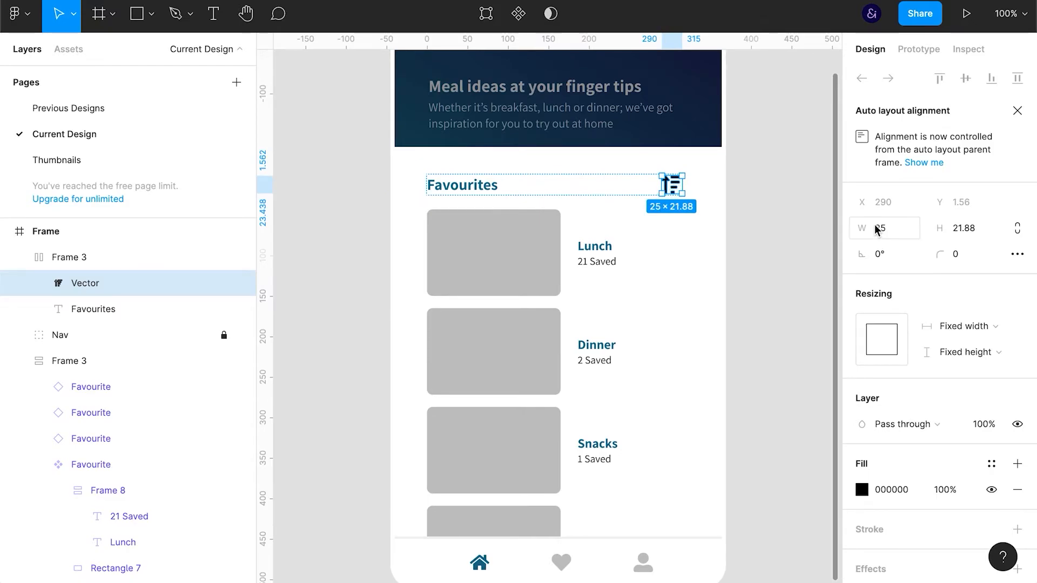
pyautogui.click(1018, 228)
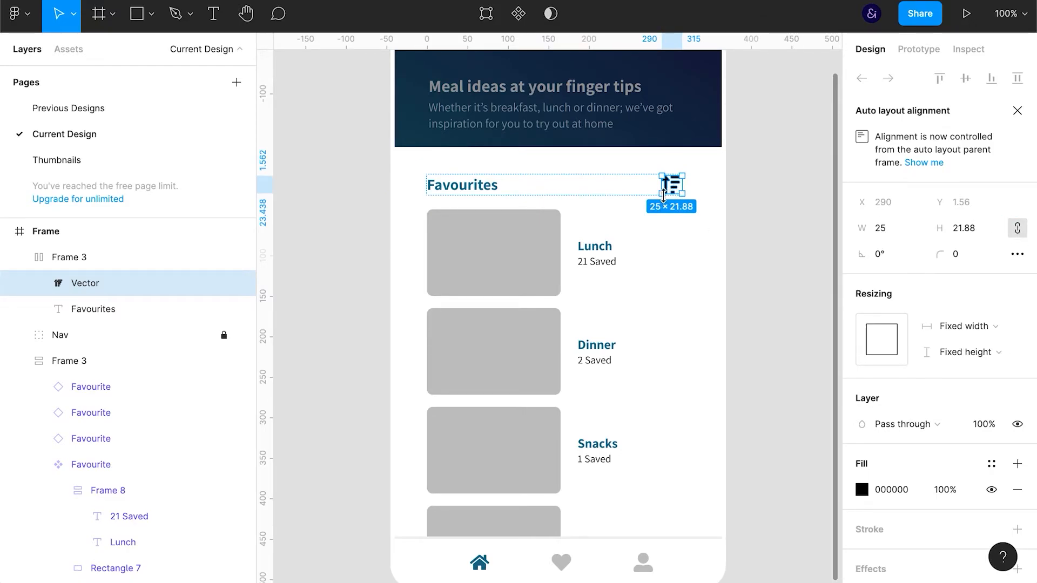
pyautogui.moveTo(665, 192); pyautogui.dragTo(670, 188)
pyautogui.click(773, 216)
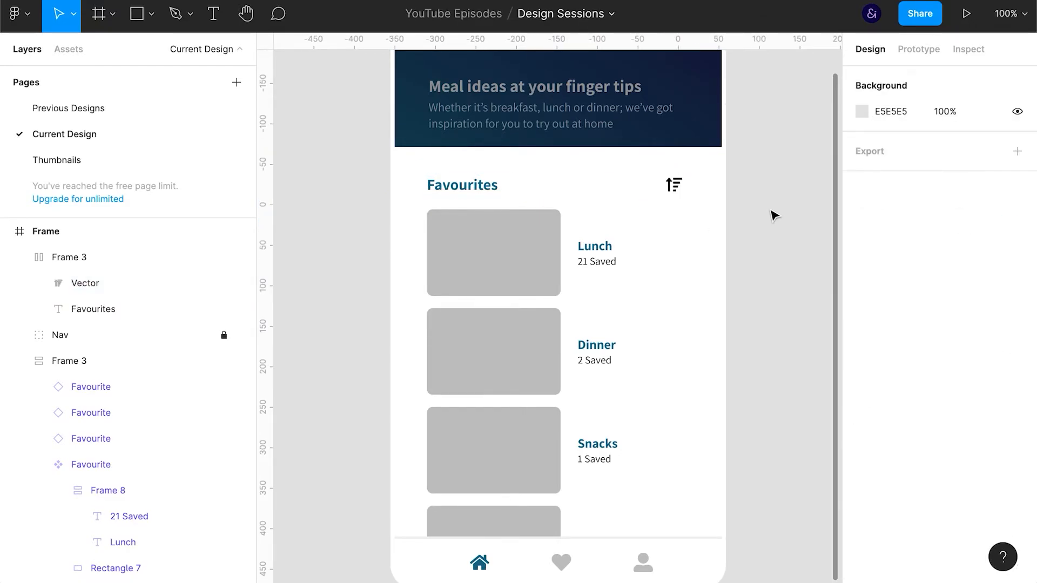
# - Set the sort icon's opacity to 70%
pyautogui.click(680, 190)
pyautogui.doubleClick(680, 189)
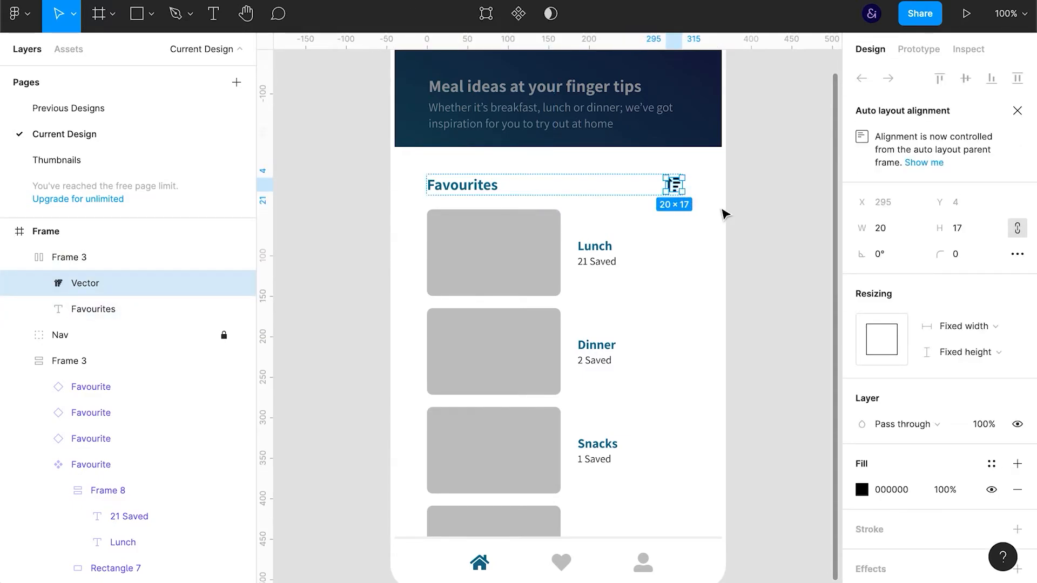
pyautogui.press('7')
pyautogui.click(771, 236)
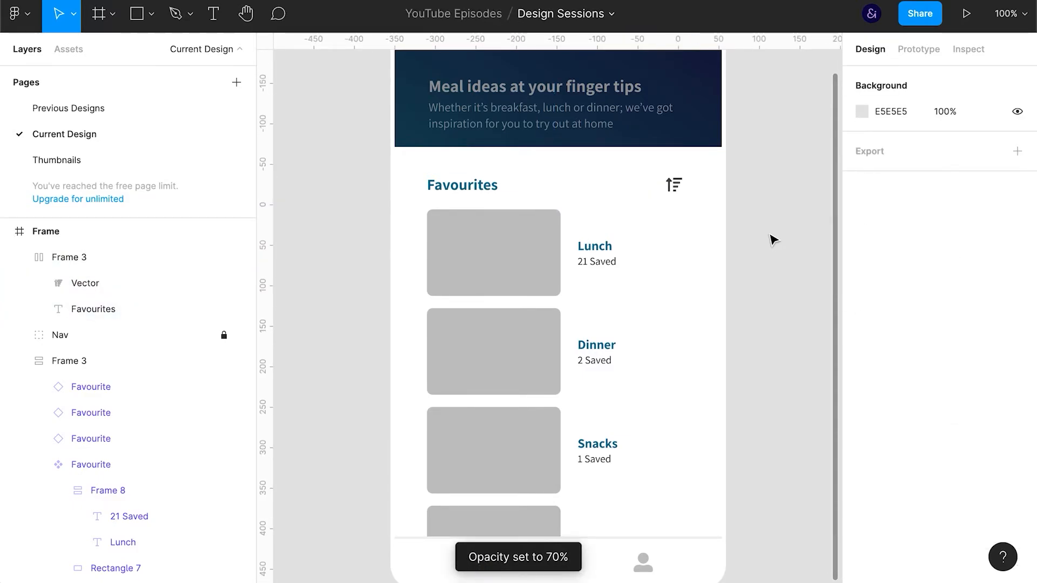
# - Move the Snacks card to the start of the list and the Dinner card directly below it
pyautogui.keyDown('super'); pyautogui.click(535, 453); pyautogui.keyUp('super')
pyautogui.click(539, 450)
pyautogui.press('Up')
pyautogui.press('Up')
pyautogui.click(538, 454)
pyautogui.press('Up')
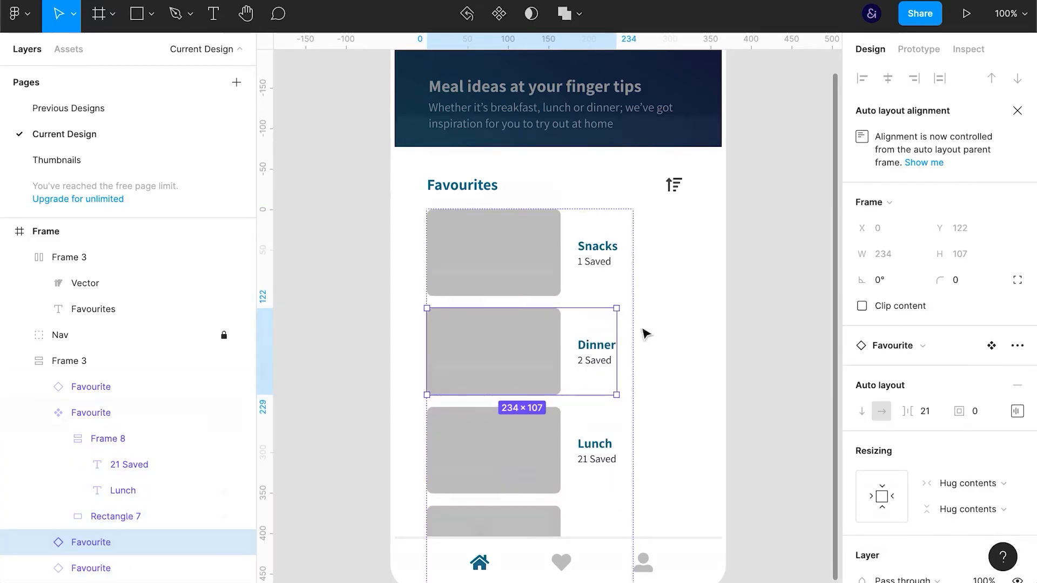
# - Collapse and lock the heading row and the card list layers, and unlock the navigation bar
pyautogui.scroll(-1, 594, 432)
pyautogui.click(556, 528)
pyautogui.click(570, 537)
pyautogui.press('Escape')
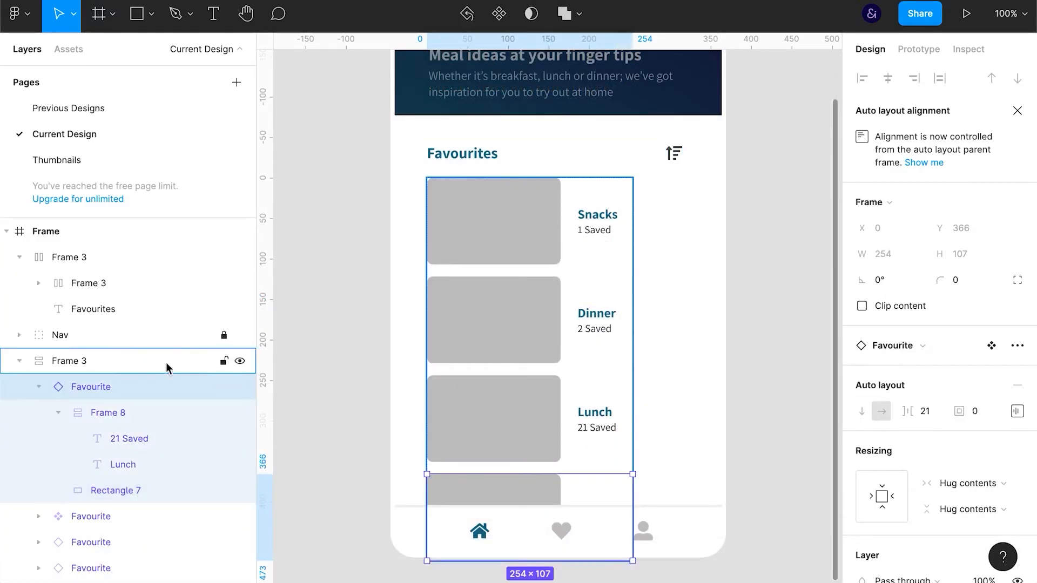
pyautogui.click(20, 361)
pyautogui.click(19, 257)
pyautogui.click(223, 257)
pyautogui.click(224, 283)
# - Fill the navigation bar's heart icon with the blue 1C6C8D sampled from the home icon
pyautogui.keyDown('ctrl'); pyautogui.click(562, 531); pyautogui.keyUp('ctrl')
pyautogui.click(863, 490)
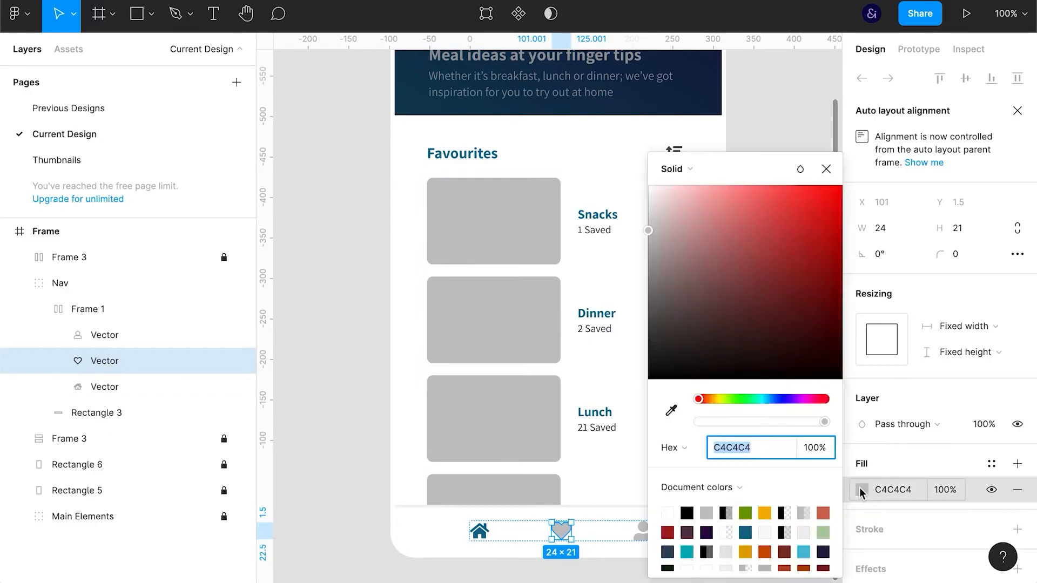
pyautogui.click(671, 410)
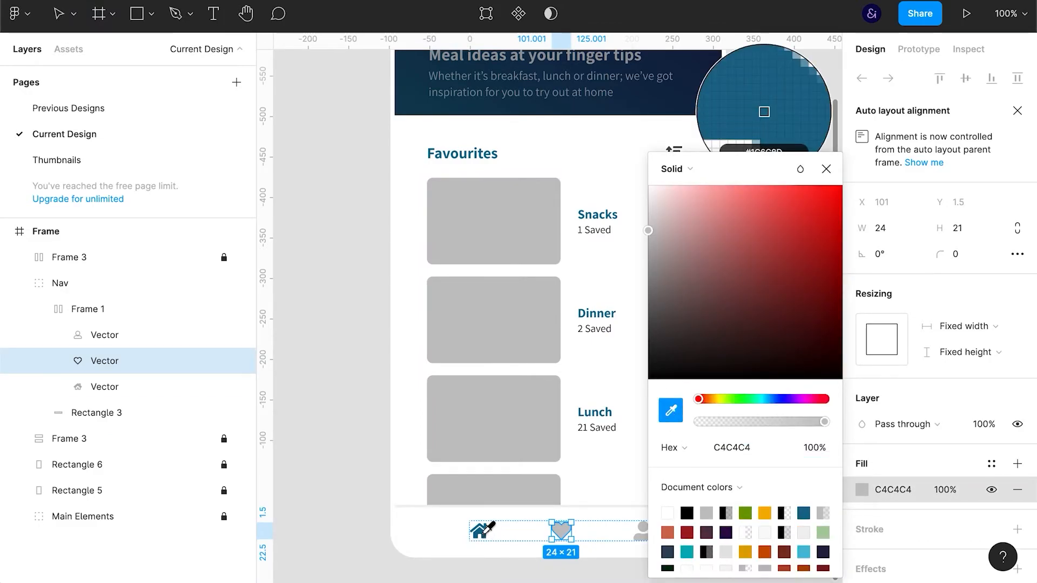
pyautogui.click(484, 532)
# - Set the home icon's fill to C4C4C4, copied from the profile icon
pyautogui.click(478, 531)
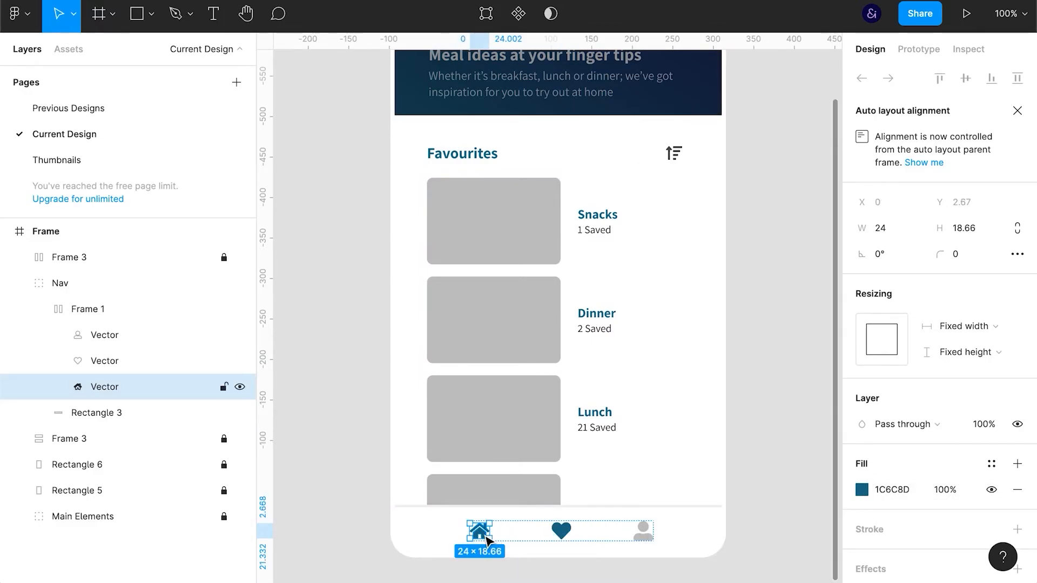
pyautogui.click(643, 531)
pyautogui.click(881, 490)
pyautogui.hotkey('ctrl', 'c')
pyautogui.click(480, 532)
pyautogui.click(906, 495)
pyautogui.hotkey('ctrl', 'v')
pyautogui.press('Return')
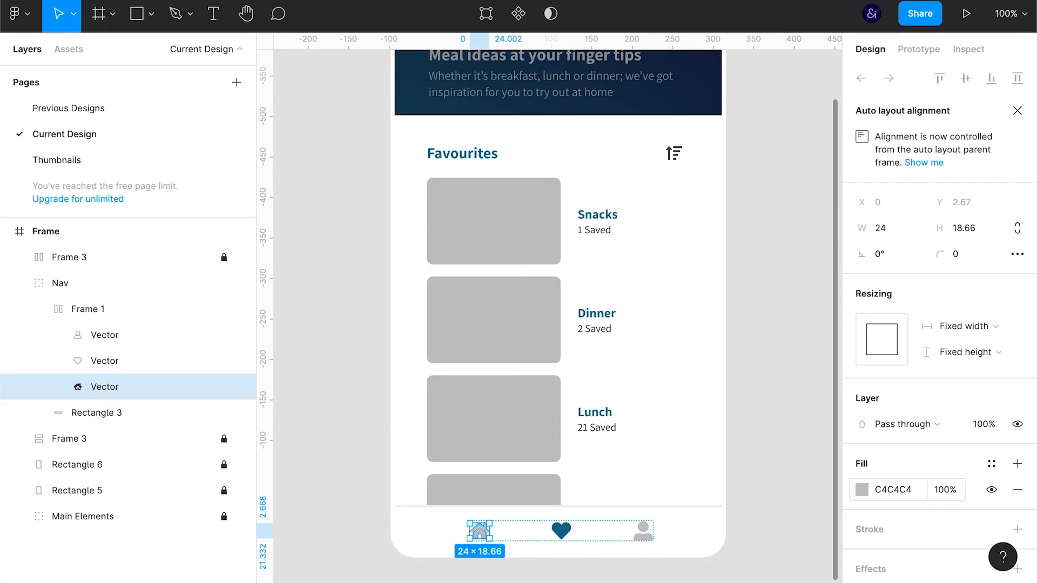
# - Duplicate the Lunch card's saved-count text below itself and change the copy to "View meal"
pyautogui.click(809, 432)
pyautogui.keyDown('ctrl'); pyautogui.click(600, 427); pyautogui.keyUp('ctrl')
pyautogui.hotkey('ctrl', 'd')
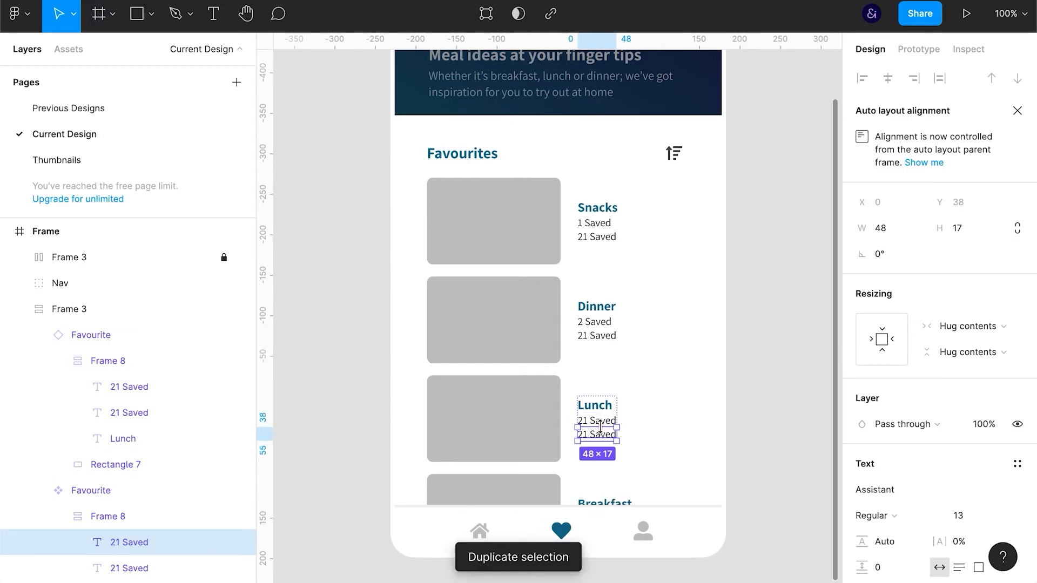
pyautogui.press('Return')
pyautogui.write('View Meal')
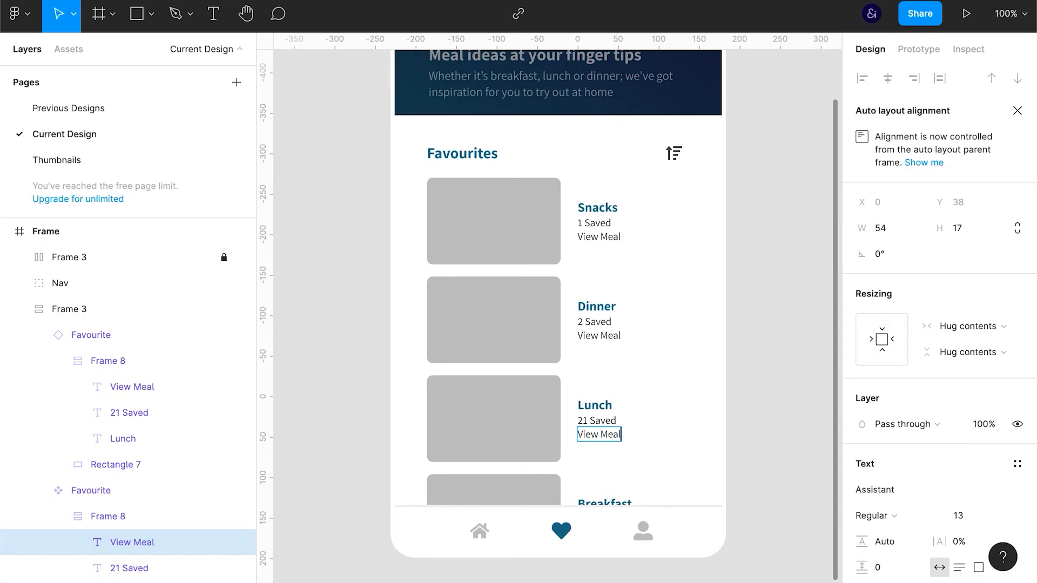
pyautogui.write('m')
pyautogui.press('Escape')
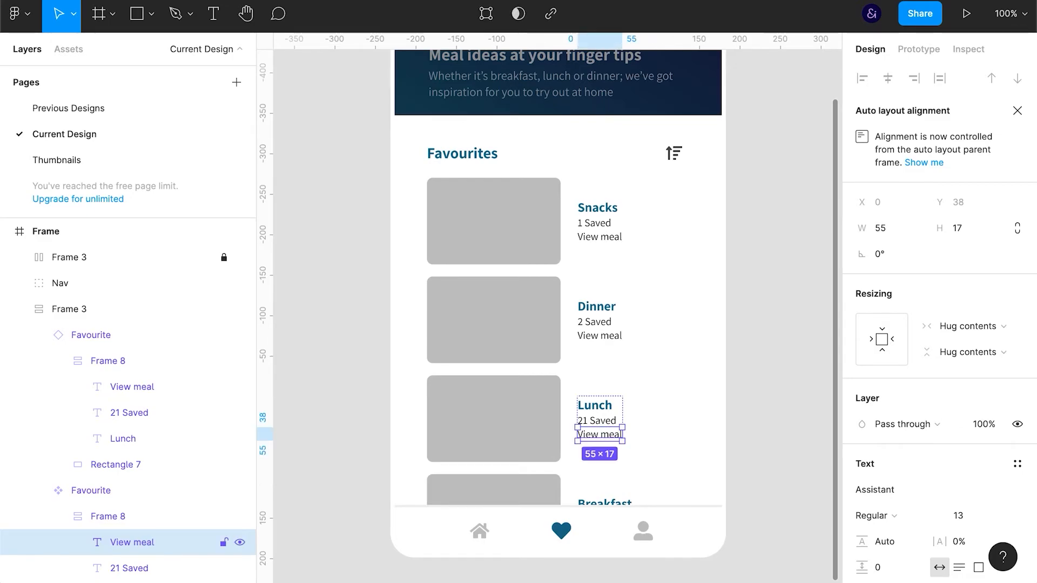
# - Group the title and saved-count text of the main Lunch card, leaving the View meal text separate
pyautogui.scroll(-3, 115, 533)
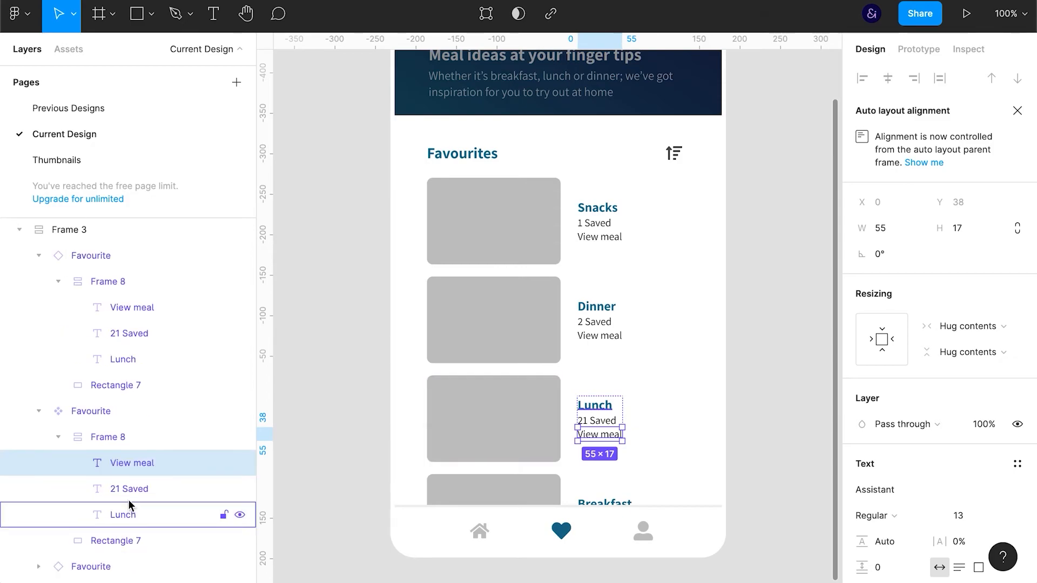
pyautogui.click(128, 498)
pyautogui.keyDown('shift'); pyautogui.click(131, 517); pyautogui.keyUp('shift')
pyautogui.hotkey('ctrl', 'g')
# - Set the item spacing of the Lunch card's vertical text stack to 12
pyautogui.click(127, 410)
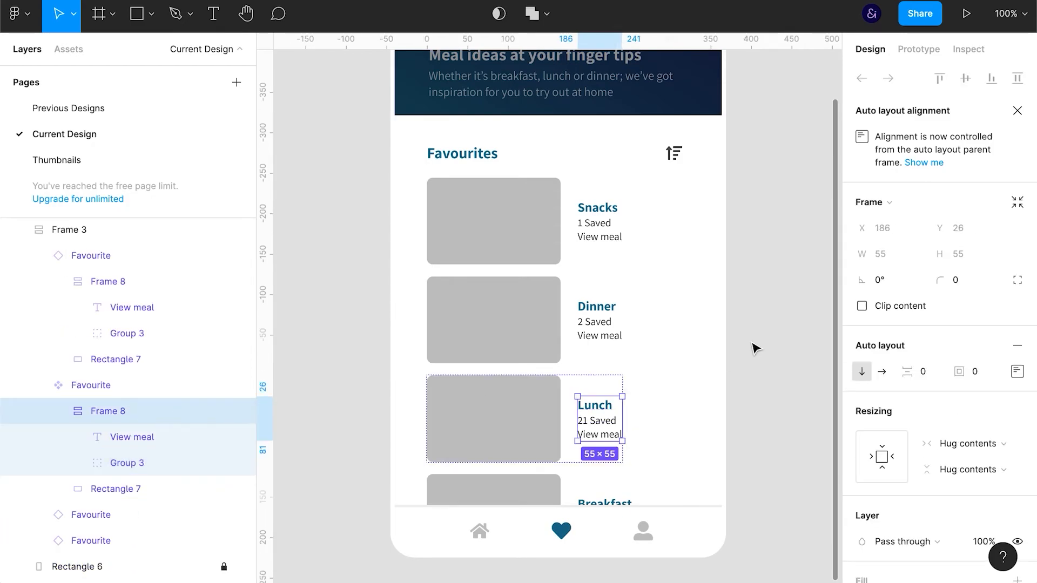
pyautogui.press('Up')
pyautogui.press('Up')
pyautogui.press('Up')
pyautogui.press('Up')
pyautogui.press('Up')
pyautogui.press('Up')
pyautogui.press('Up')
pyautogui.press('Up')
pyautogui.press('Up')
pyautogui.press('Up')
pyautogui.press('Up')
pyautogui.press('Up')
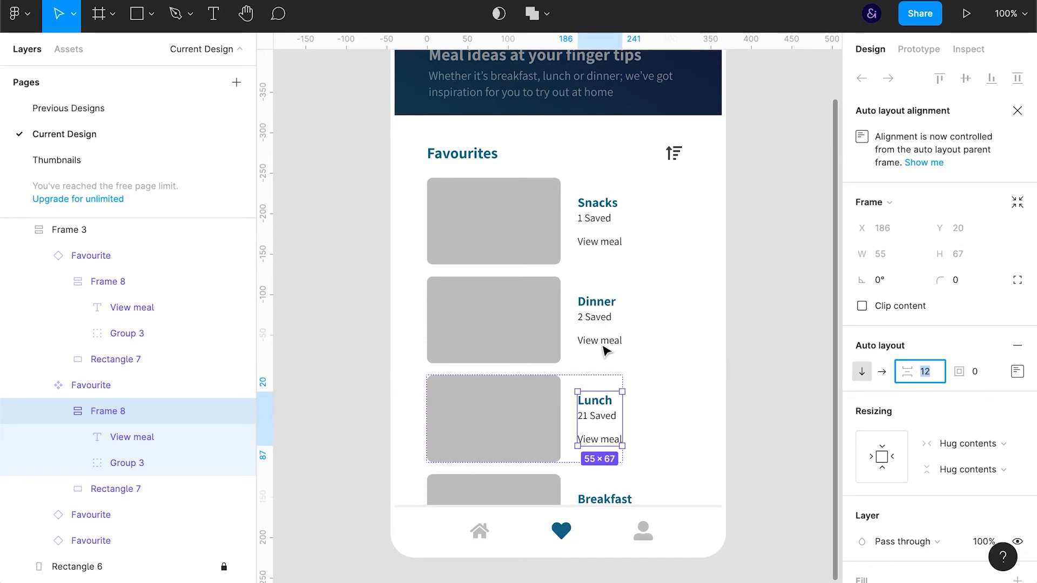
# - Make the Lunch card's View meal text bold and underlined
pyautogui.click(599, 440)
pyautogui.hotkey('ctrl', 'b')
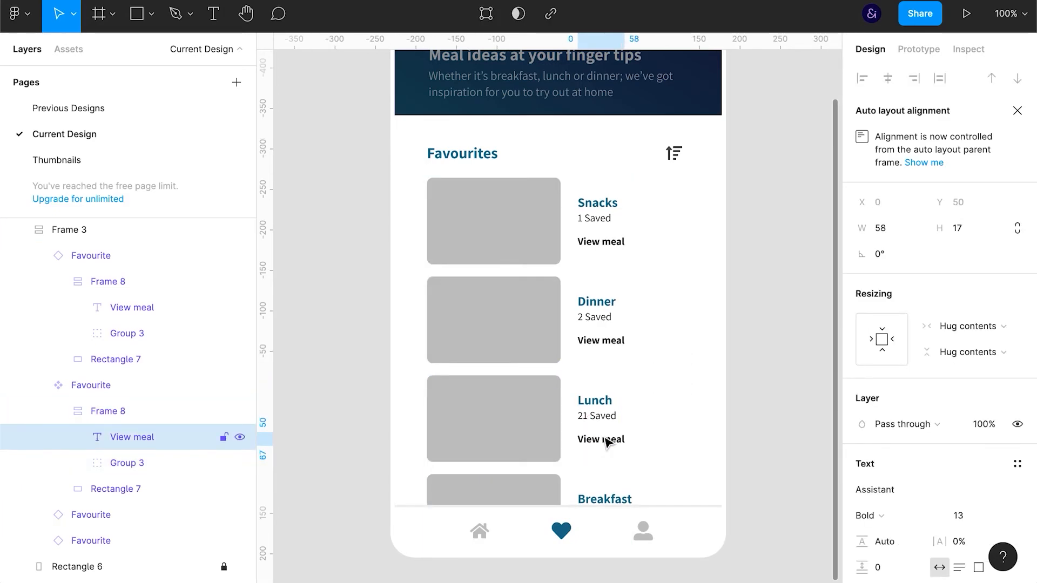
pyautogui.scroll(-3, 912, 472)
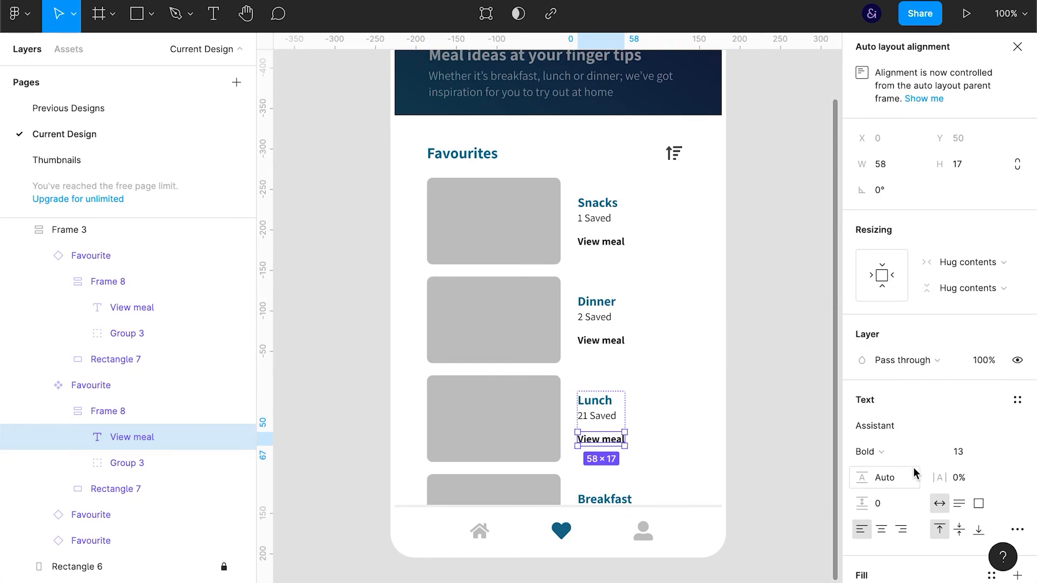
pyautogui.hotkey('ctrl', 'u')
# - Fill the View meal text with the blue 1C6C8D sampled from the heart icon
pyautogui.scroll(-3, 921, 465)
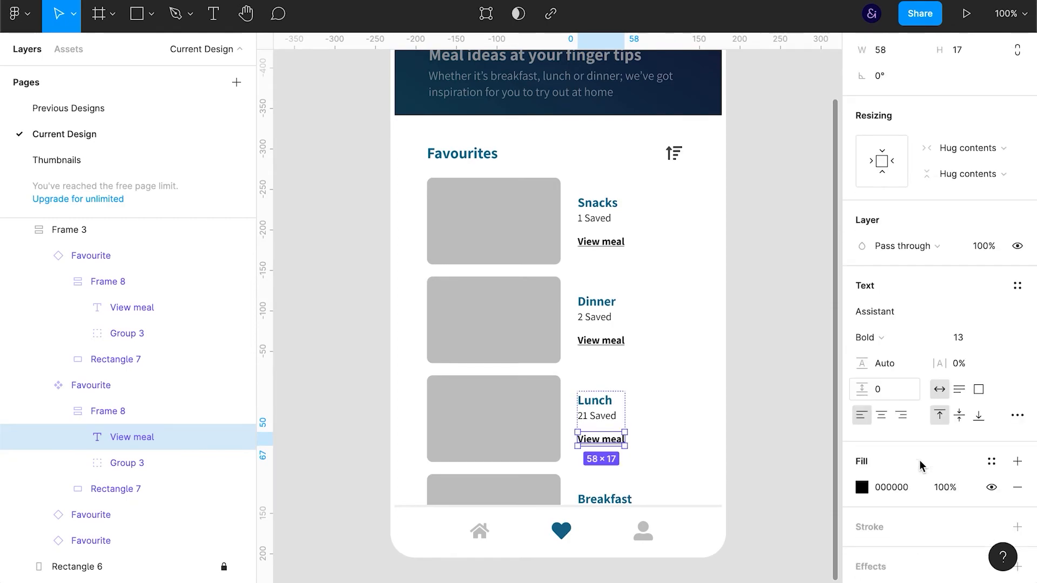
pyautogui.click(862, 487)
pyautogui.click(670, 411)
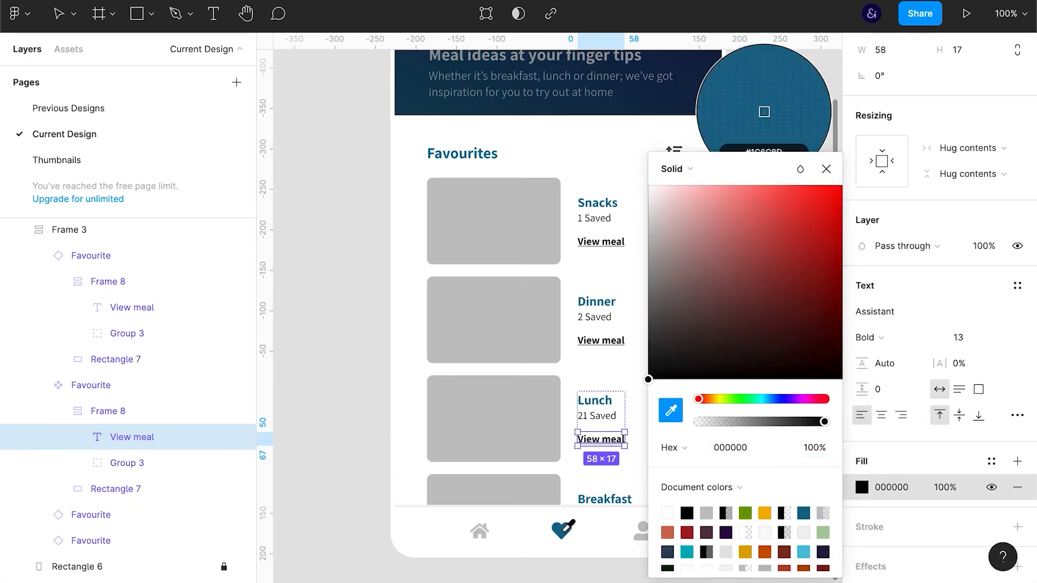
pyautogui.click(562, 534)
pyautogui.press('Escape')
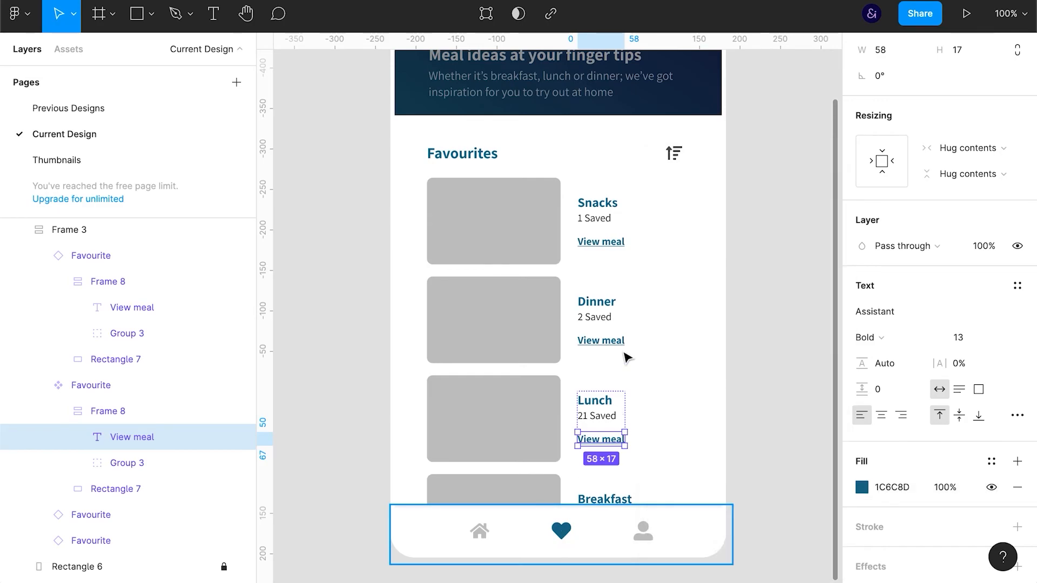
# - Change the Lunch card's link text to "View meals" and wrap it in its own auto layout frame
pyautogui.doubleClick(616, 447)
pyautogui.write('s')
pyautogui.press('Escape')
pyautogui.hotkey('ctrl', 'g')
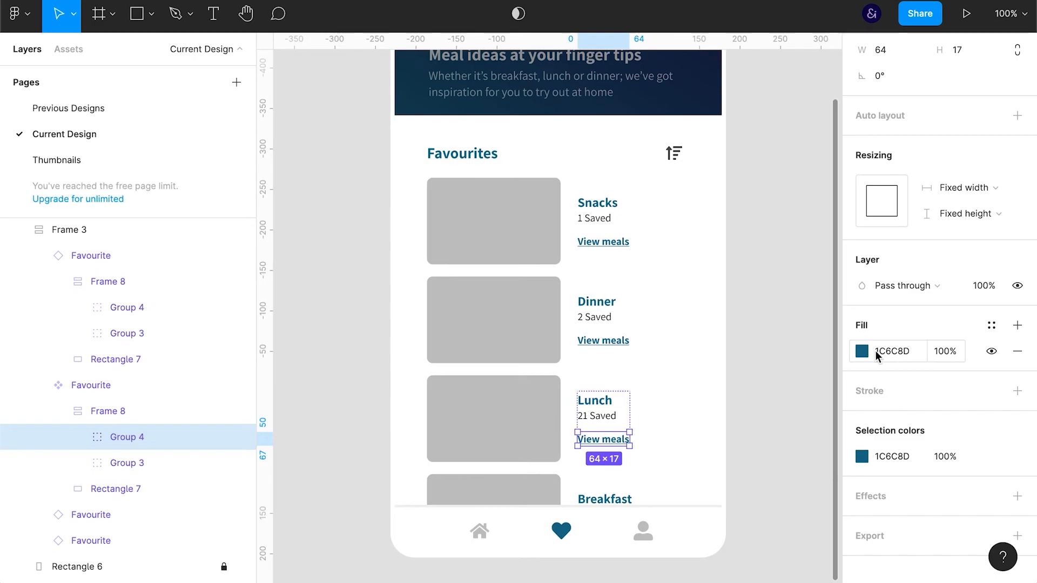
pyautogui.hotkey('shift', 'a')
# - Insert the eye icon found by searching "eye" in the Font Awesome Icons plugin
pyautogui.click(84, 437)
pyautogui.click(195, 473)
pyautogui.rightClick(171, 465)
pyautogui.moveTo(251, 433)
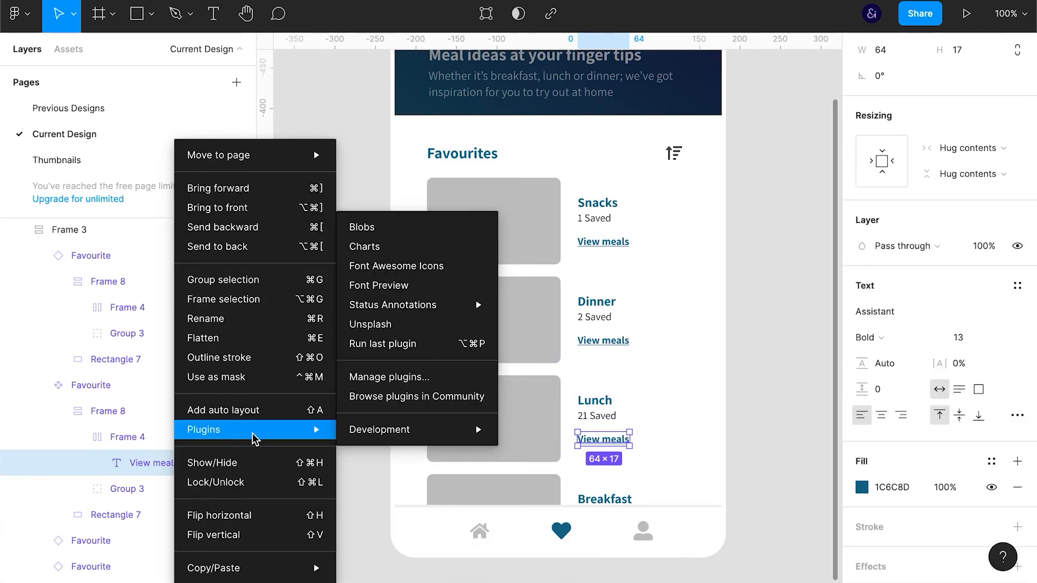
pyautogui.click(413, 261)
pyautogui.click(454, 218)
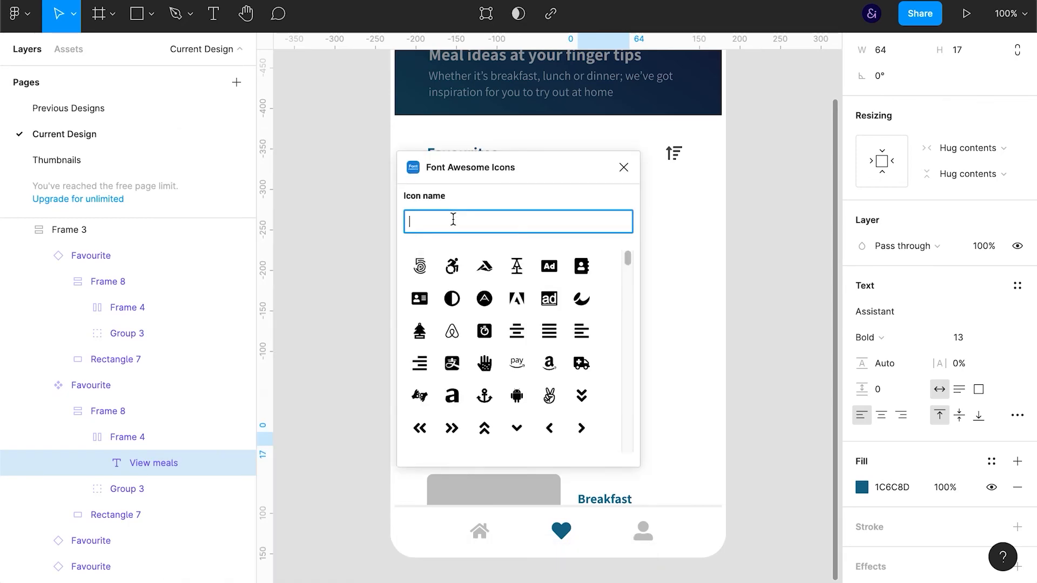
pyautogui.write('eye')
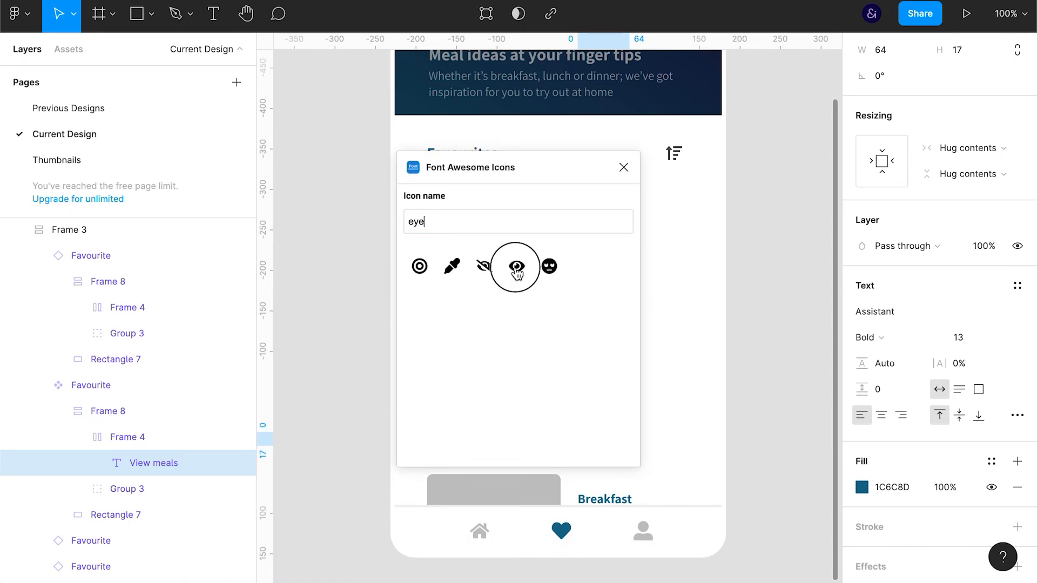
pyautogui.click(517, 269)
# - Move the eye vector into the Lunch card's link row, ahead of the View meals text, and delete the leftover eye frame
pyautogui.click(559, 323)
pyautogui.press('Delete')
pyautogui.click(609, 345)
pyautogui.click(607, 438)
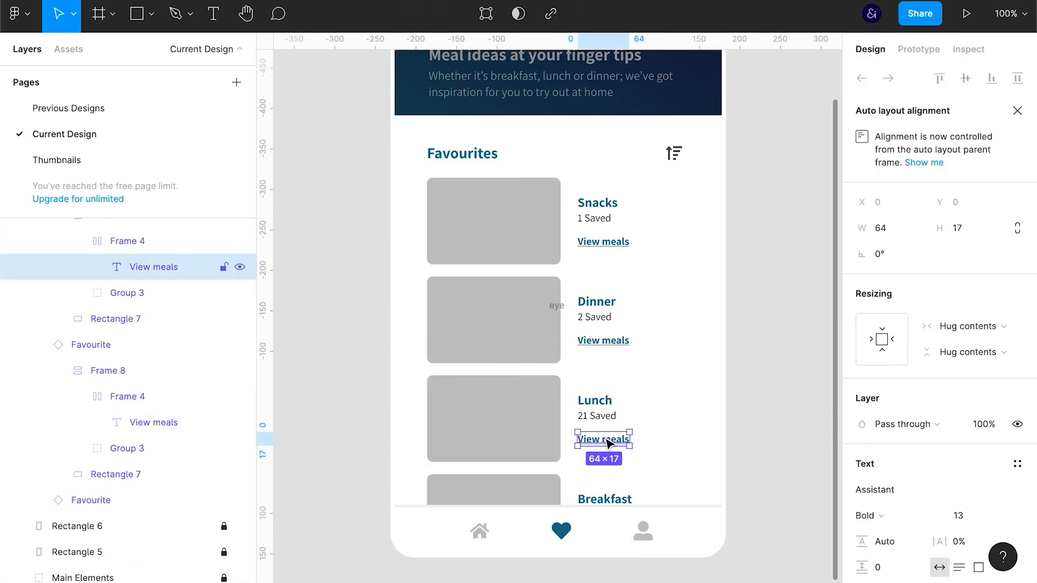
pyautogui.hotkey('ctrl', 'v')
pyautogui.click(555, 309)
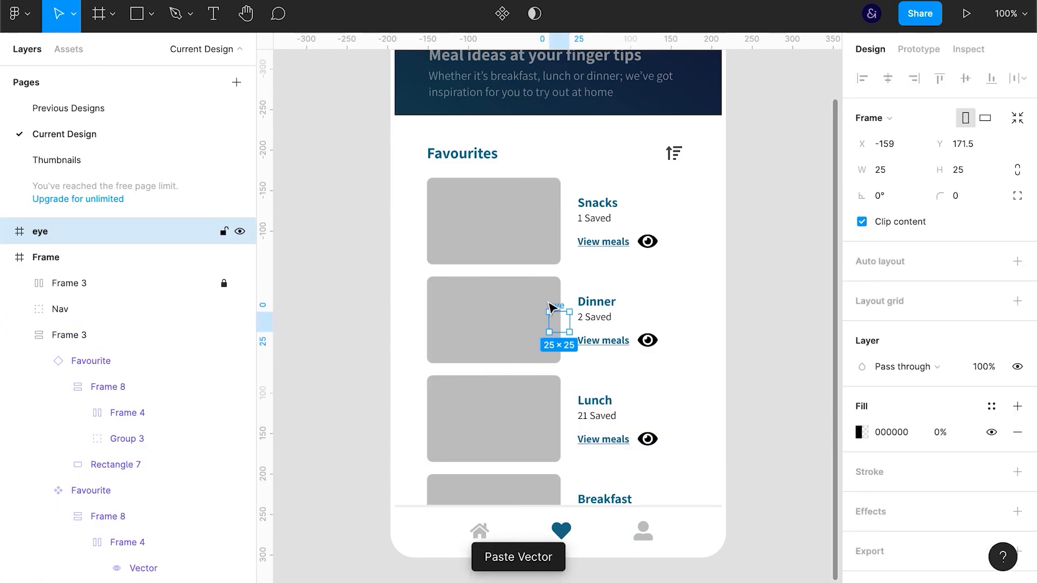
pyautogui.press('Delete')
pyautogui.click(659, 442)
pyautogui.press('Left')
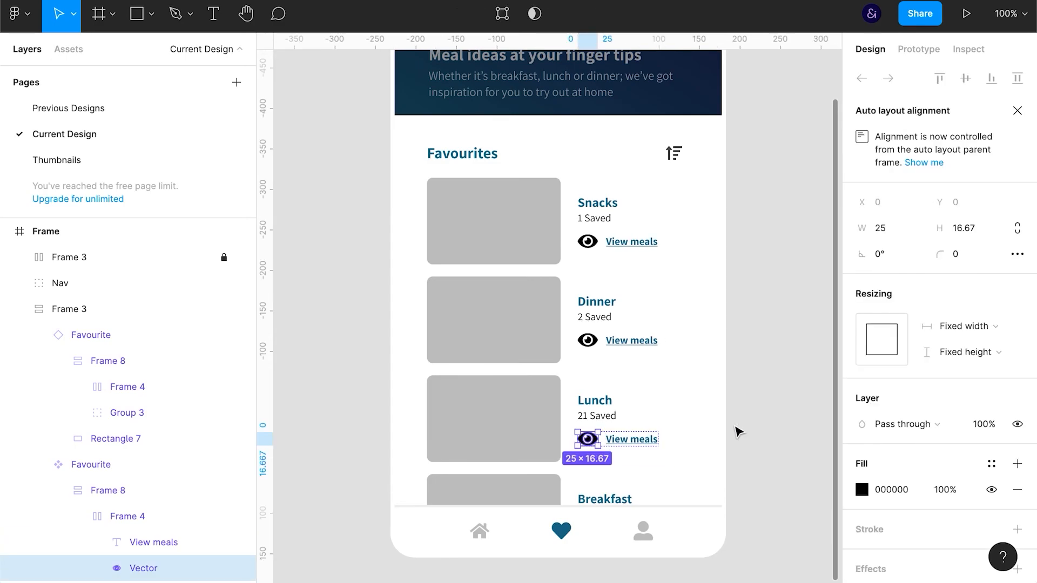
# - Lock the eye icon's proportions and shrink it to 13 × 8.67
pyautogui.click(1017, 231)
pyautogui.click(964, 228)
pyautogui.press('Down')
pyautogui.press('Down')
pyautogui.press('Down')
pyautogui.press('Down')
pyautogui.press('Down')
pyautogui.press('Down')
pyautogui.press('Down')
pyautogui.press('Down')
pyautogui.press('Down')
pyautogui.press('Down')
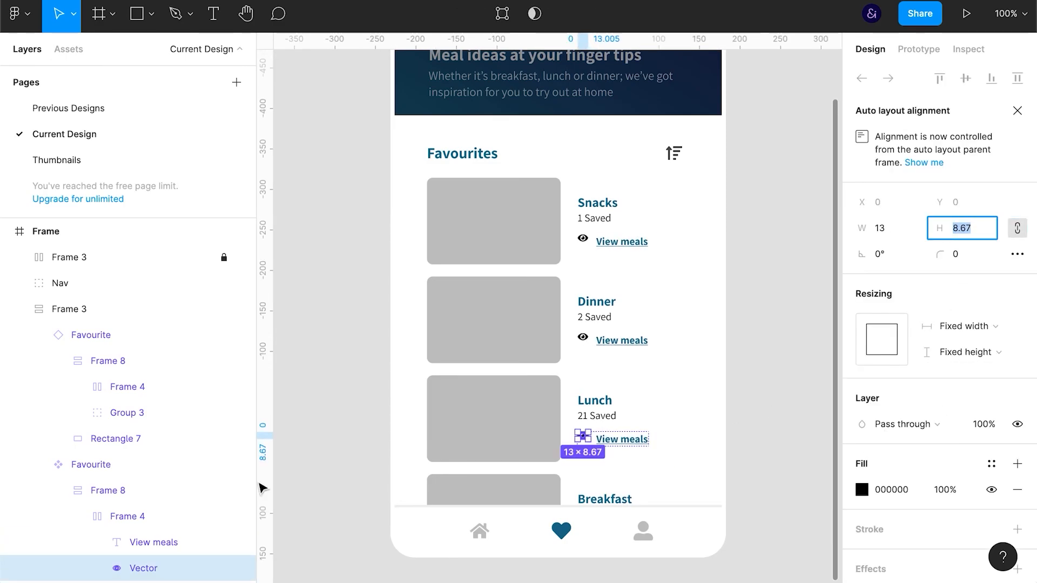
# - Centre the contents of the View meals link row vertically and set its item spacing to 6
pyautogui.click(110, 518)
pyautogui.click(1017, 372)
pyautogui.click(949, 441)
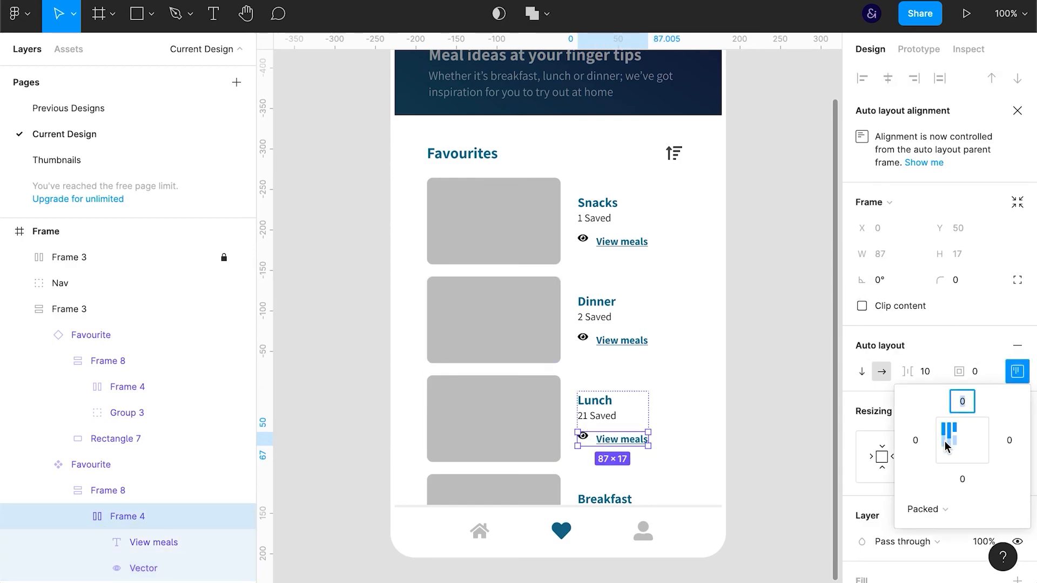
pyautogui.scroll(-2, 765, 421)
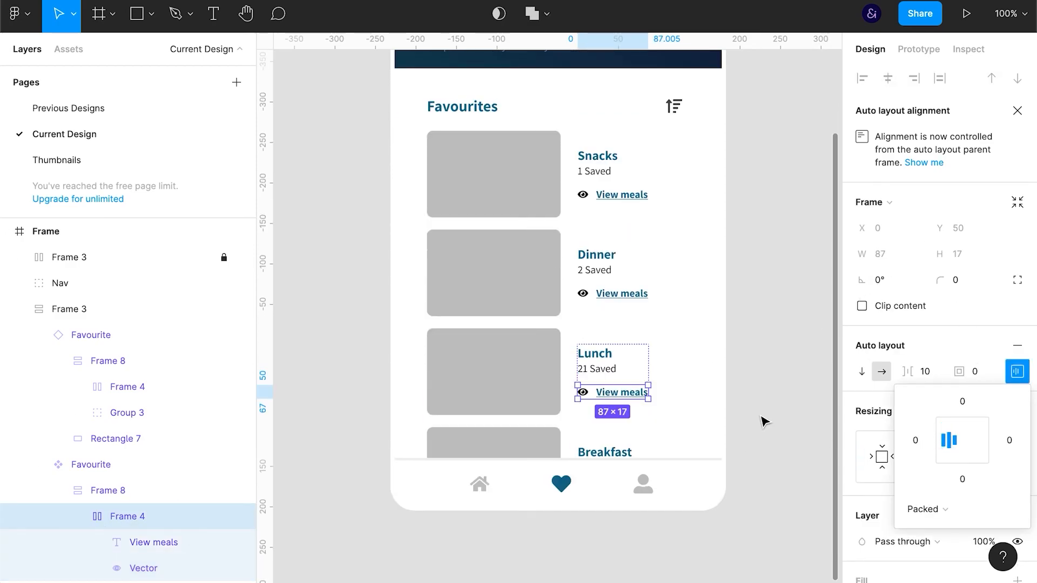
pyautogui.click(929, 372)
pyautogui.press('Down')
pyautogui.press('Down')
pyautogui.press('Down')
pyautogui.press('Down')
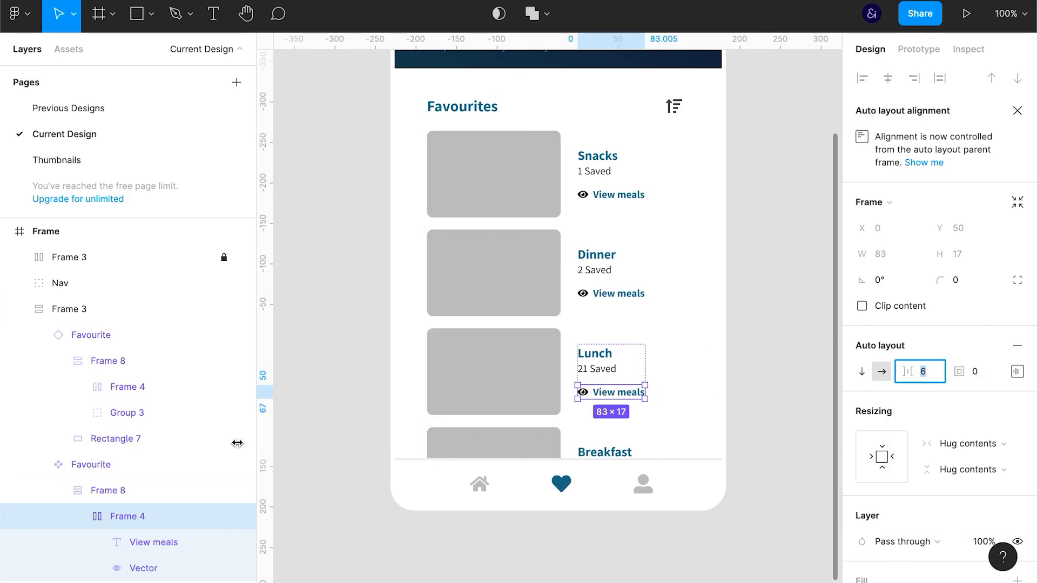
# - Fill the eye icon with the blue sampled from the navigation bar's heart icon
pyautogui.click(142, 568)
pyautogui.click(862, 446)
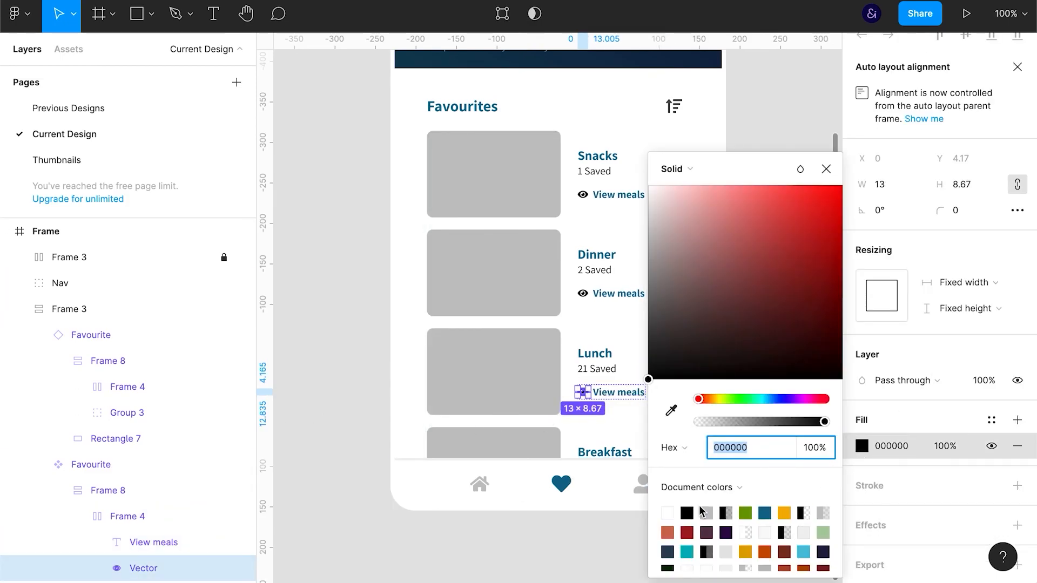
pyautogui.click(672, 411)
pyautogui.click(561, 482)
pyautogui.click(602, 551)
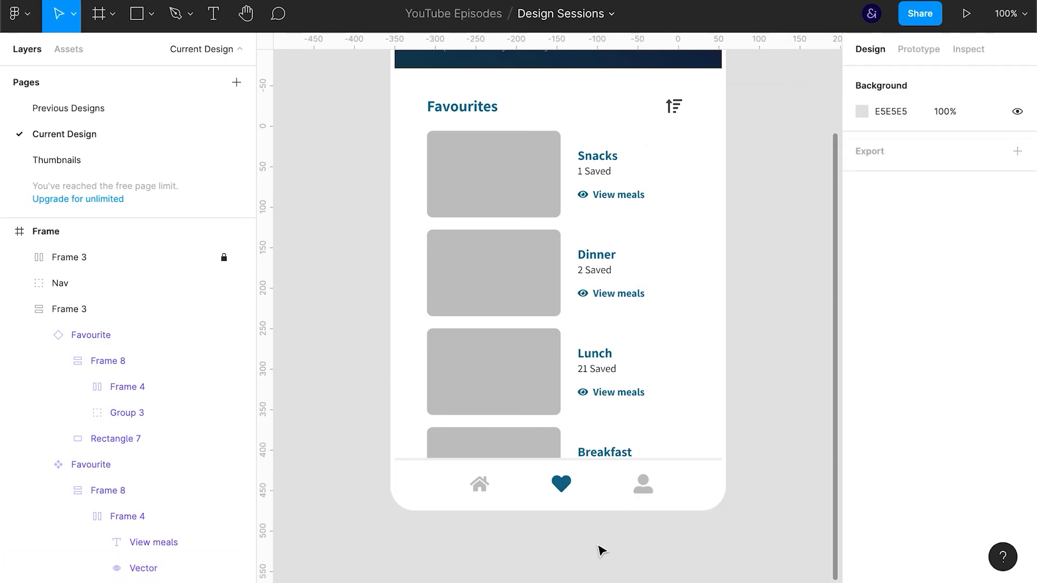
# - Select the View meals text and its eye icon together inside the Lunch card's link row
pyautogui.scroll(-1, 688, 355)
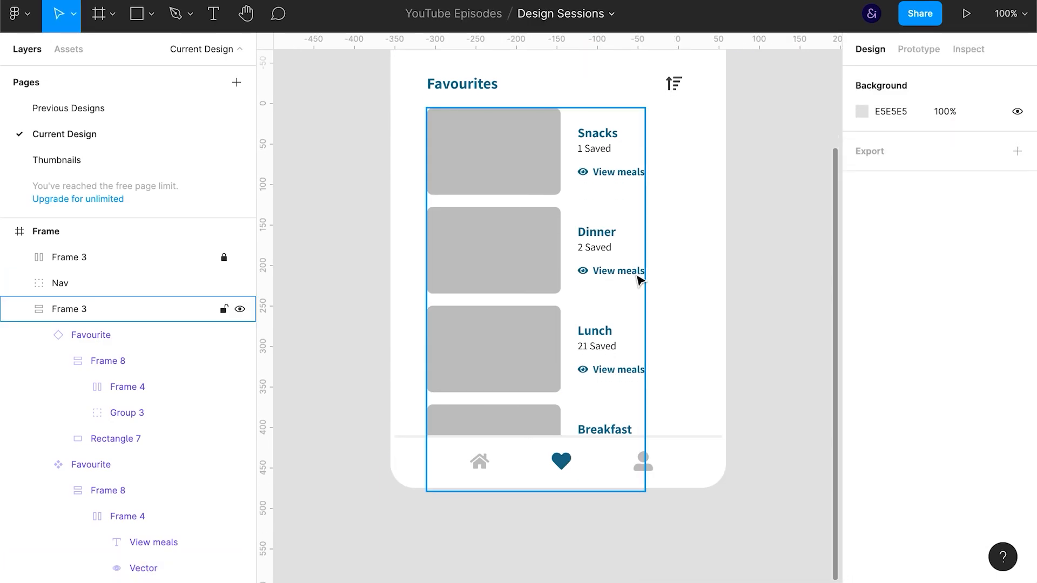
pyautogui.click(603, 378)
pyautogui.click(78, 518)
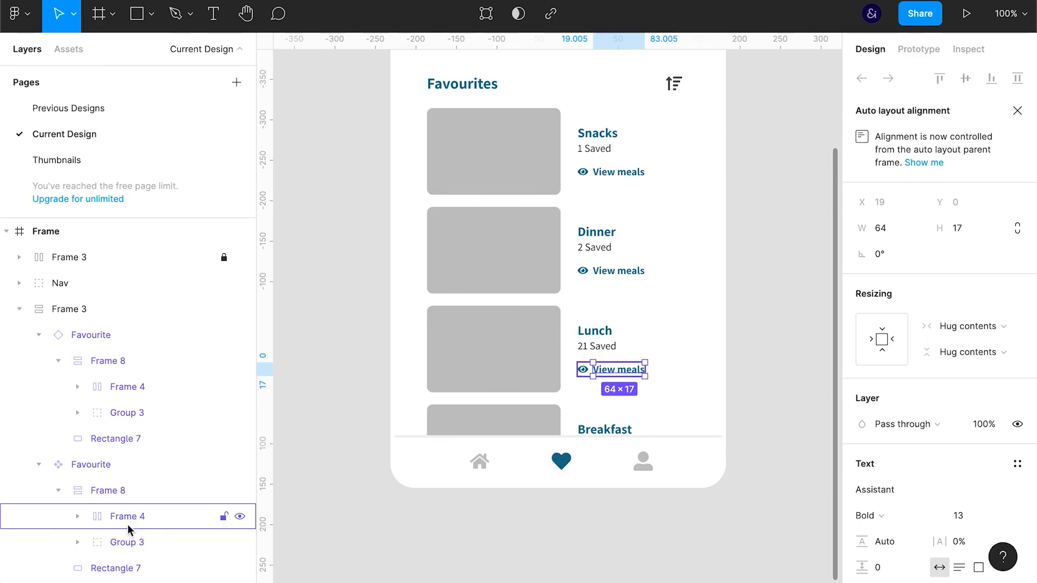
pyautogui.click(125, 543)
pyautogui.click(126, 517)
pyautogui.click(77, 517)
pyautogui.scroll(-1, 162, 534)
pyautogui.click(154, 525)
pyautogui.keyDown('shift'); pyautogui.click(148, 510); pyautogui.keyUp('shift')
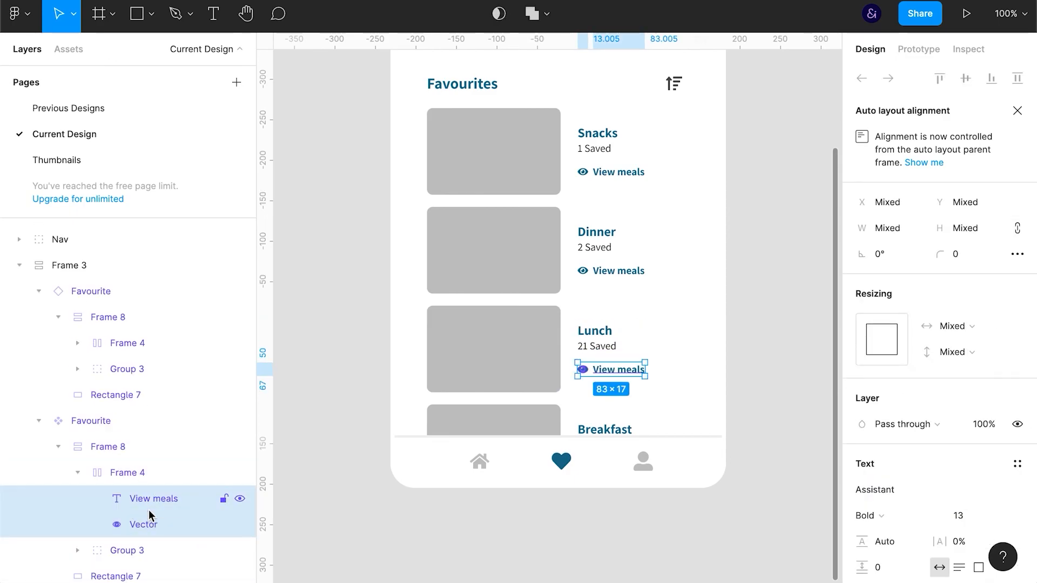